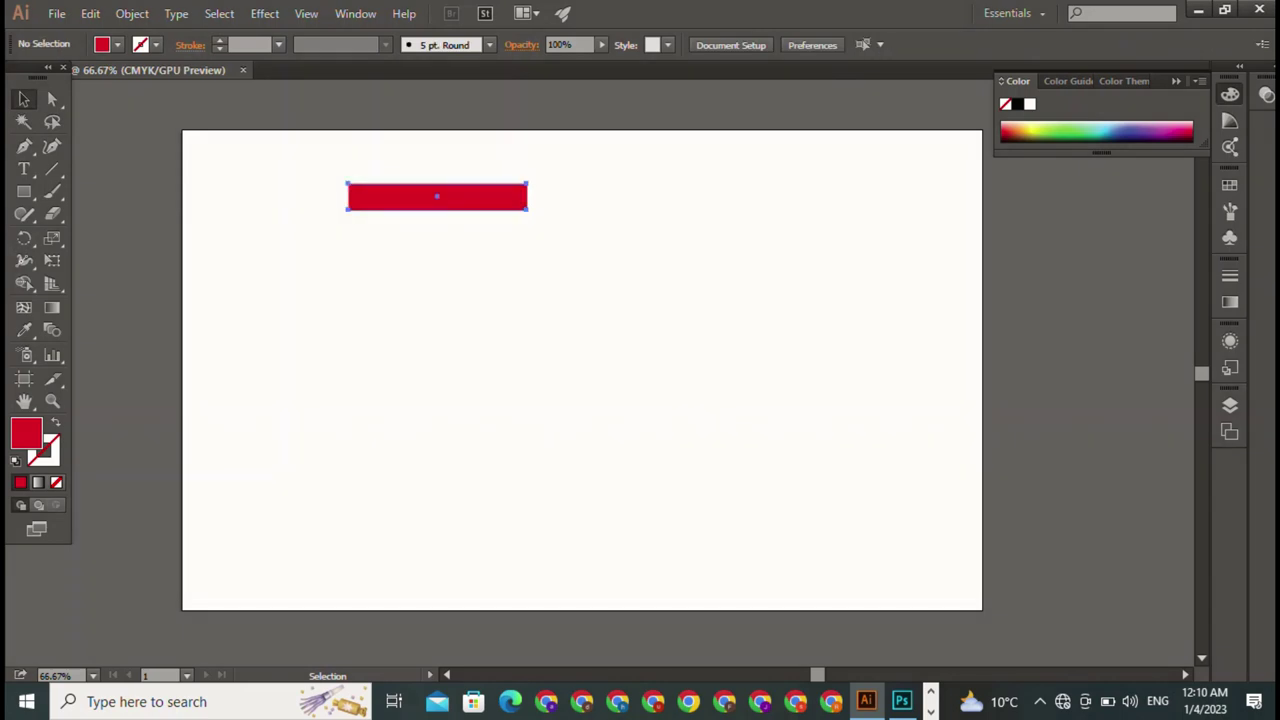
Place two copies of the red bar below the original, leaving gaps between all three.
click(437, 198)
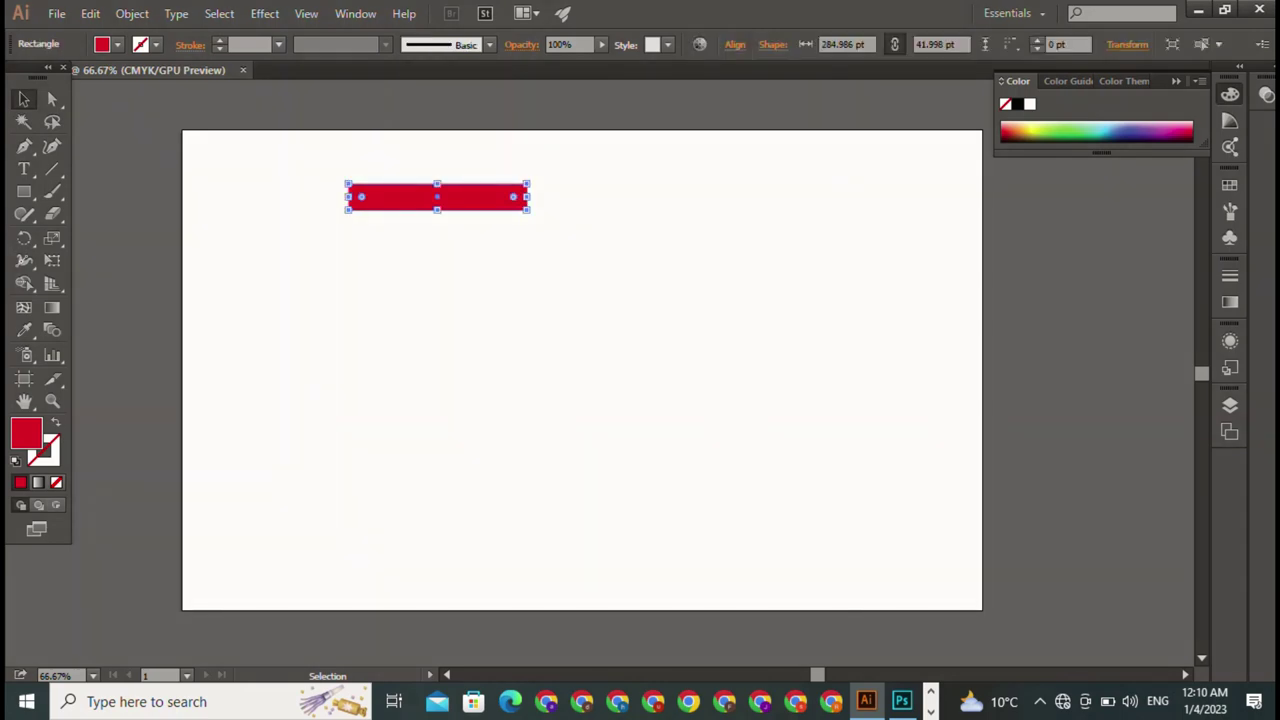
drag(434, 196, 444, 384)
click(320, 330)
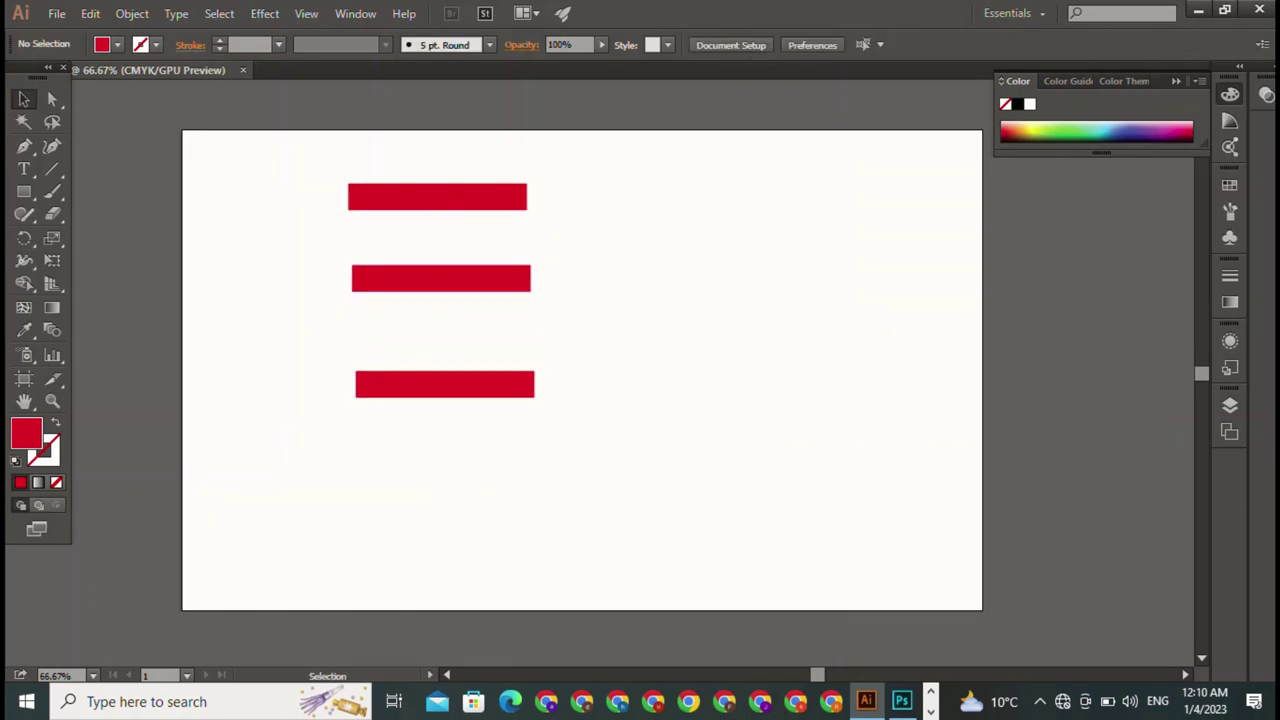
Align the three red bars by their horizontal centers.
drag(374, 152, 495, 479)
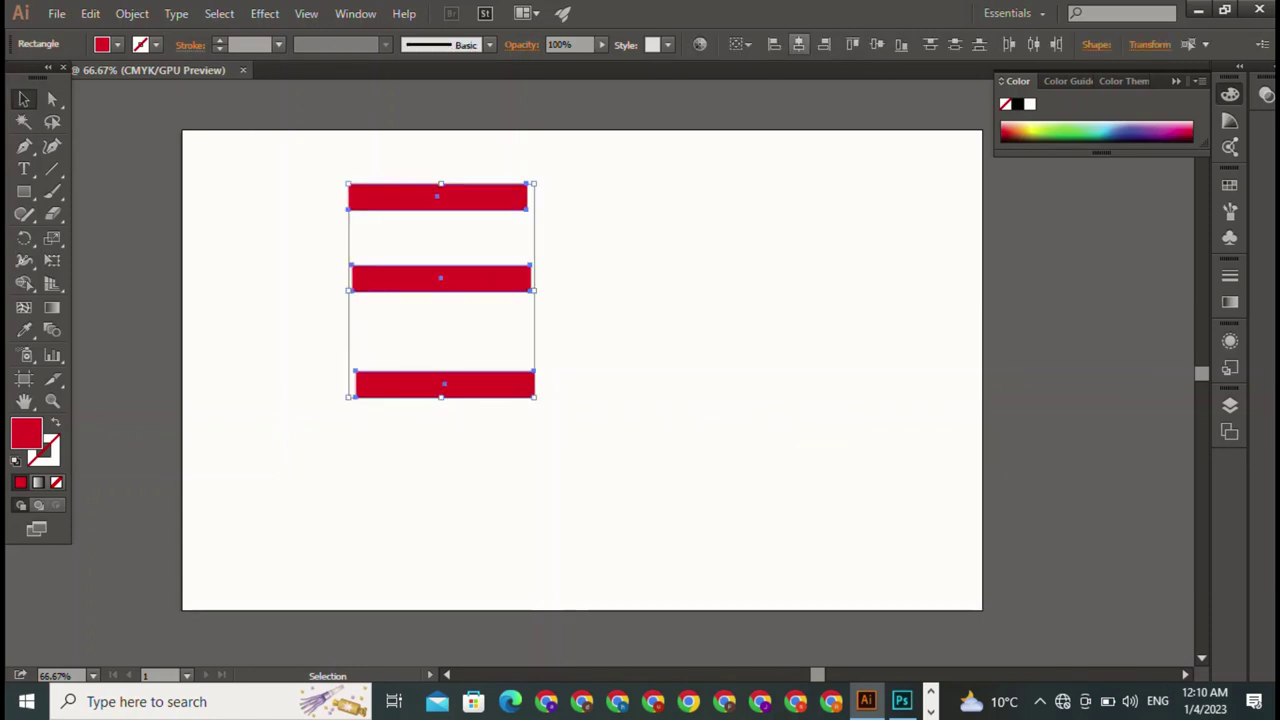
click(798, 44)
key(ctrl+shift+a)
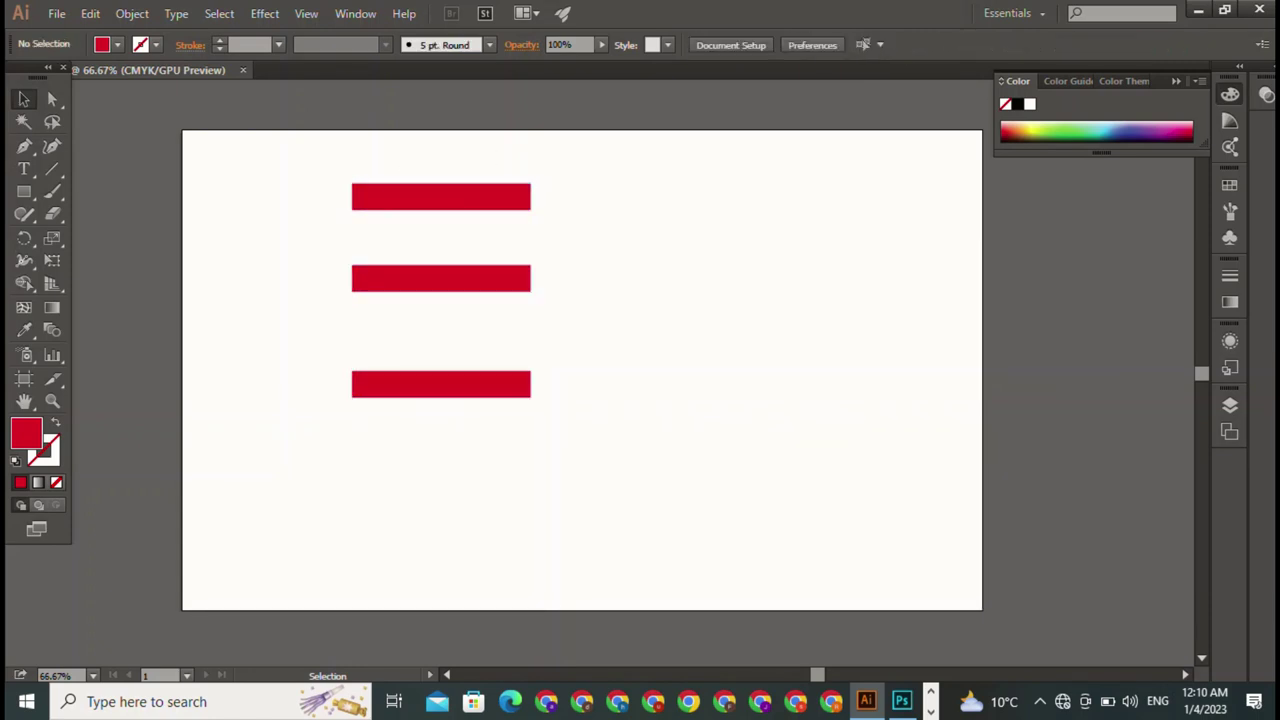
Copy the top bar, rotate the copy to vertical, and place it against the left ends of the horizontal bars.
click(24, 99)
click(441, 197)
drag(441, 196, 263, 285)
drag(355, 302, 334, 456)
drag(261, 285, 343, 275)
click(300, 280)
click(343, 275)
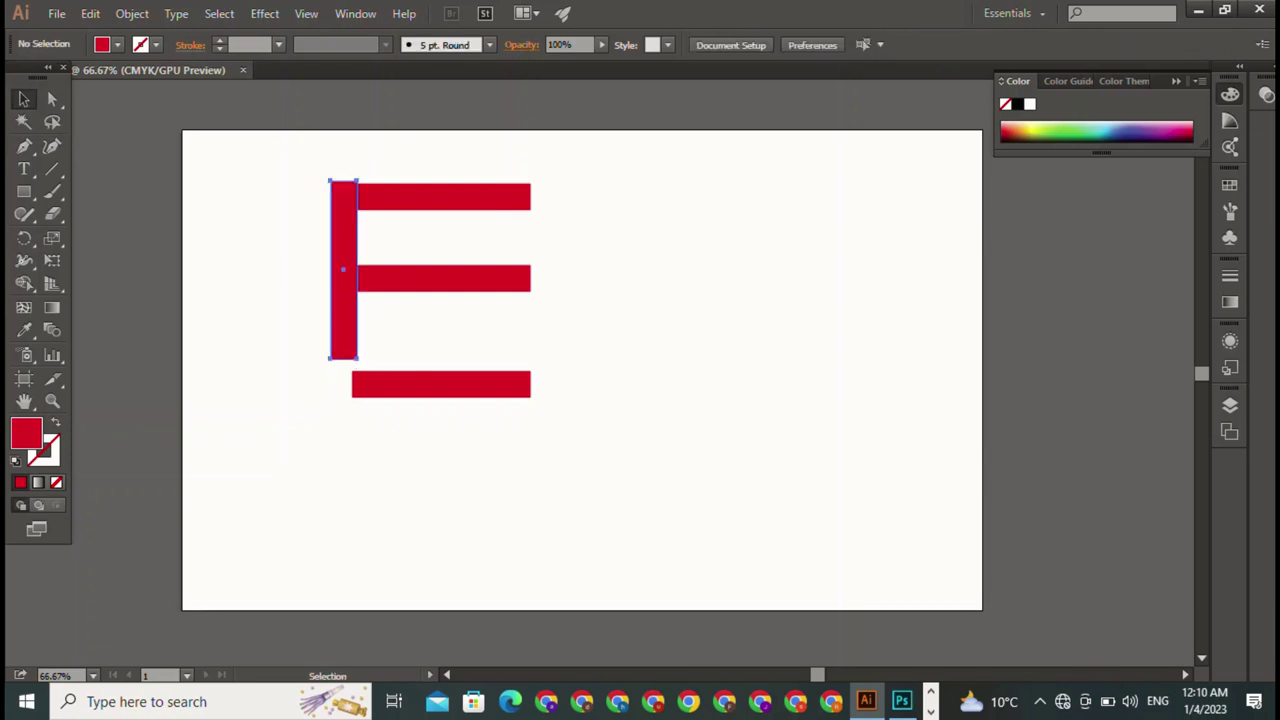
Nudge the vertical bar down until its top edge lines up with the top bar's upper edge.
click(343, 270)
click(300, 300)
click(343, 330)
click(300, 380)
click(343, 270)
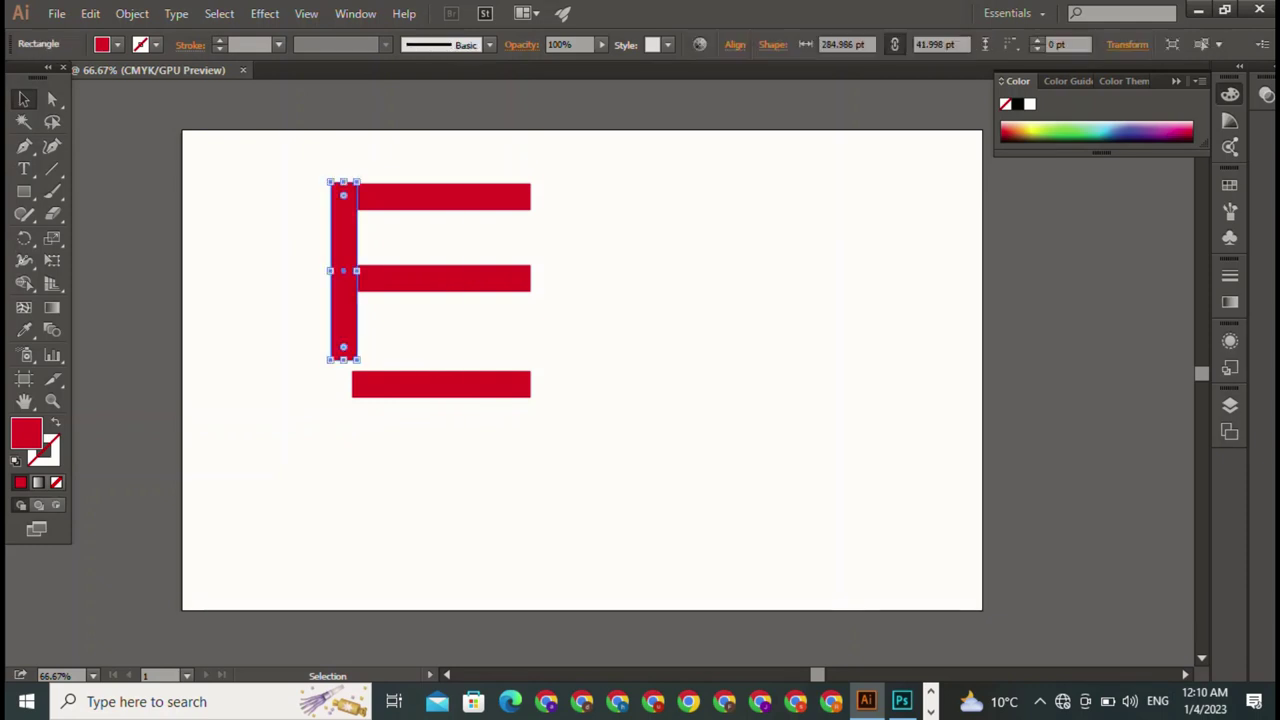
key(ctrl+shift+a)
click(343, 270)
key(ctrl+shift+a)
click(343, 270)
key(ctrl+shift+a)
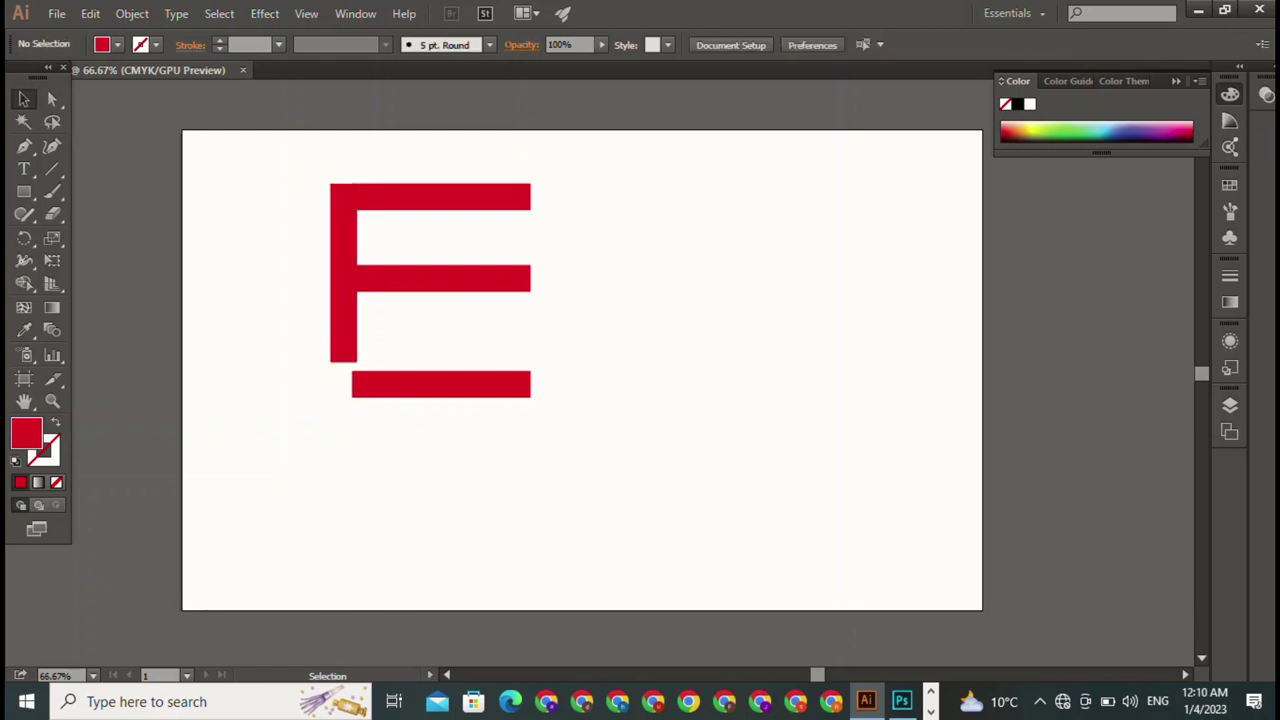
Narrow the vertical bar to about 21 pt and shift it right over the left ends of the horizontal bars.
click(343, 270)
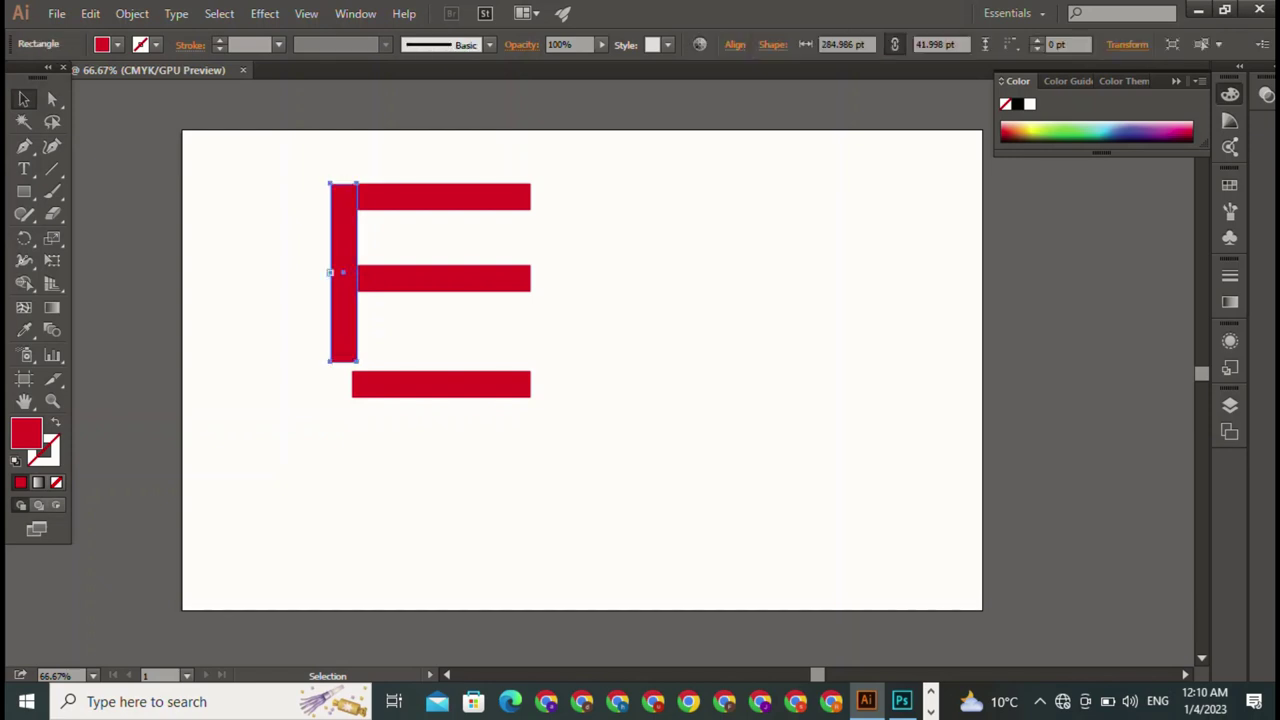
drag(336, 272, 344, 272)
key(ctrl+shift+a)
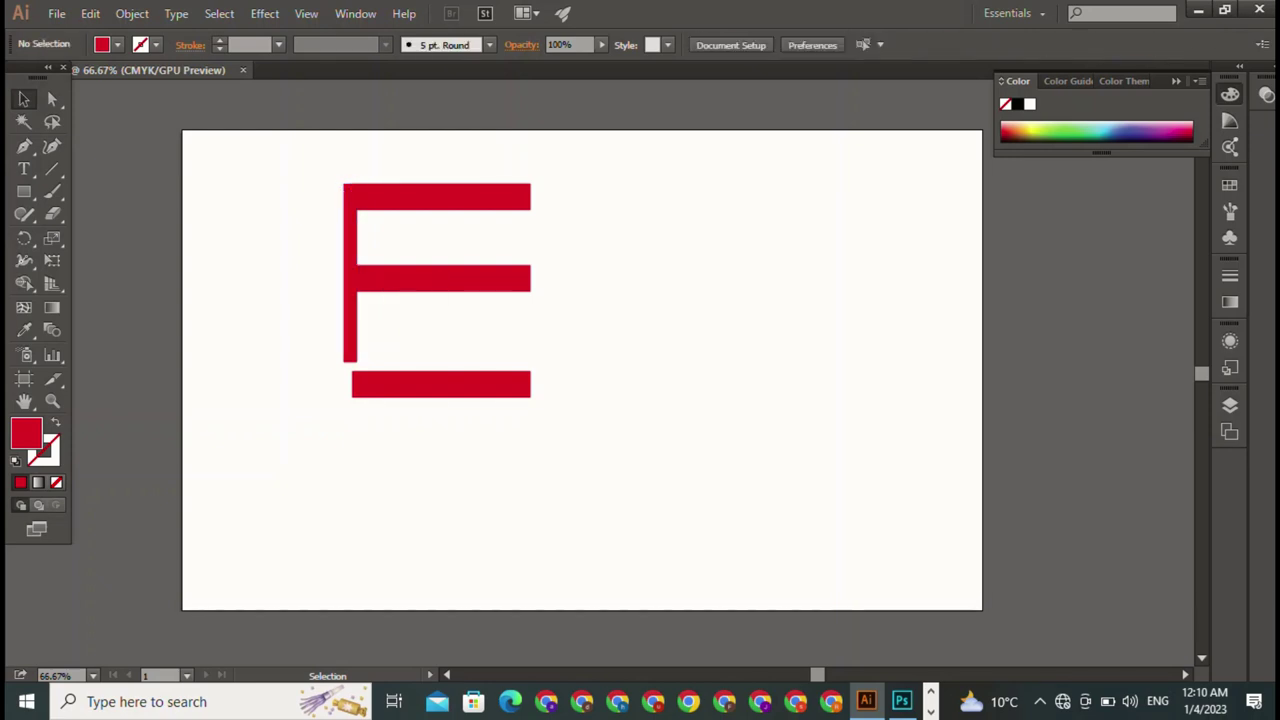
click(441, 197)
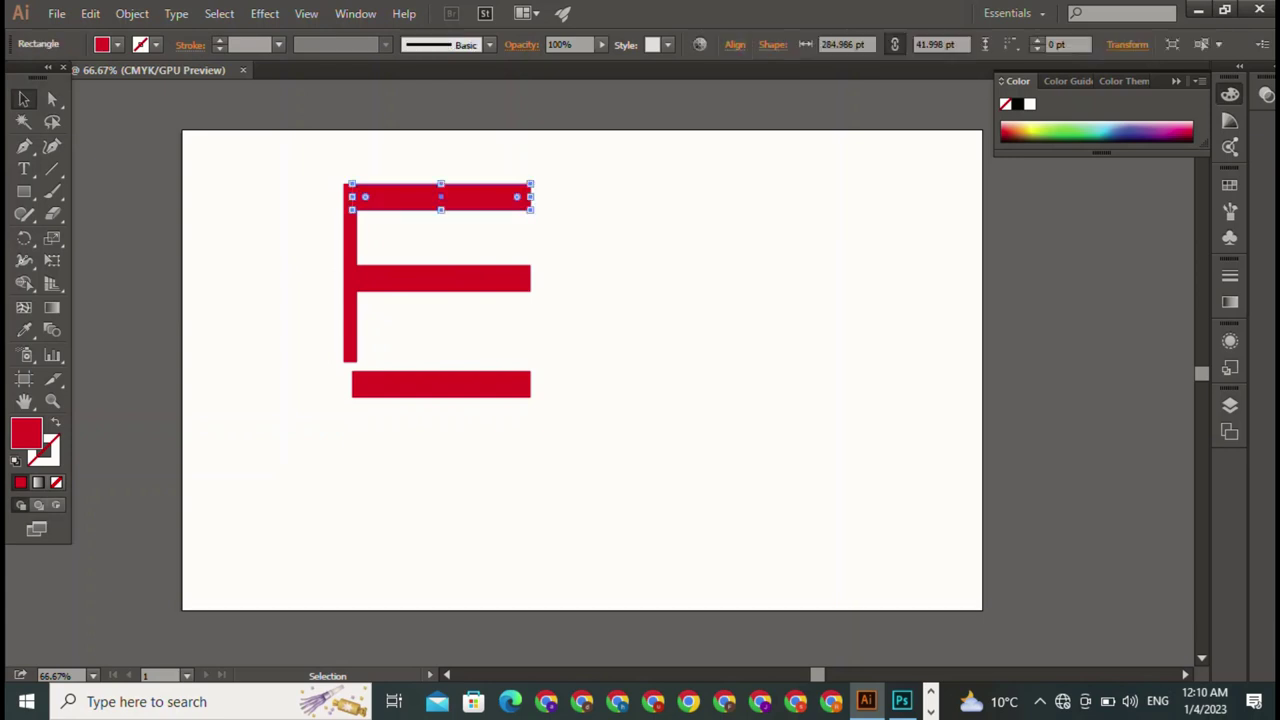
drag(350, 272, 360, 273)
key(ctrl+shift+a)
key(ctrl+shift+a)
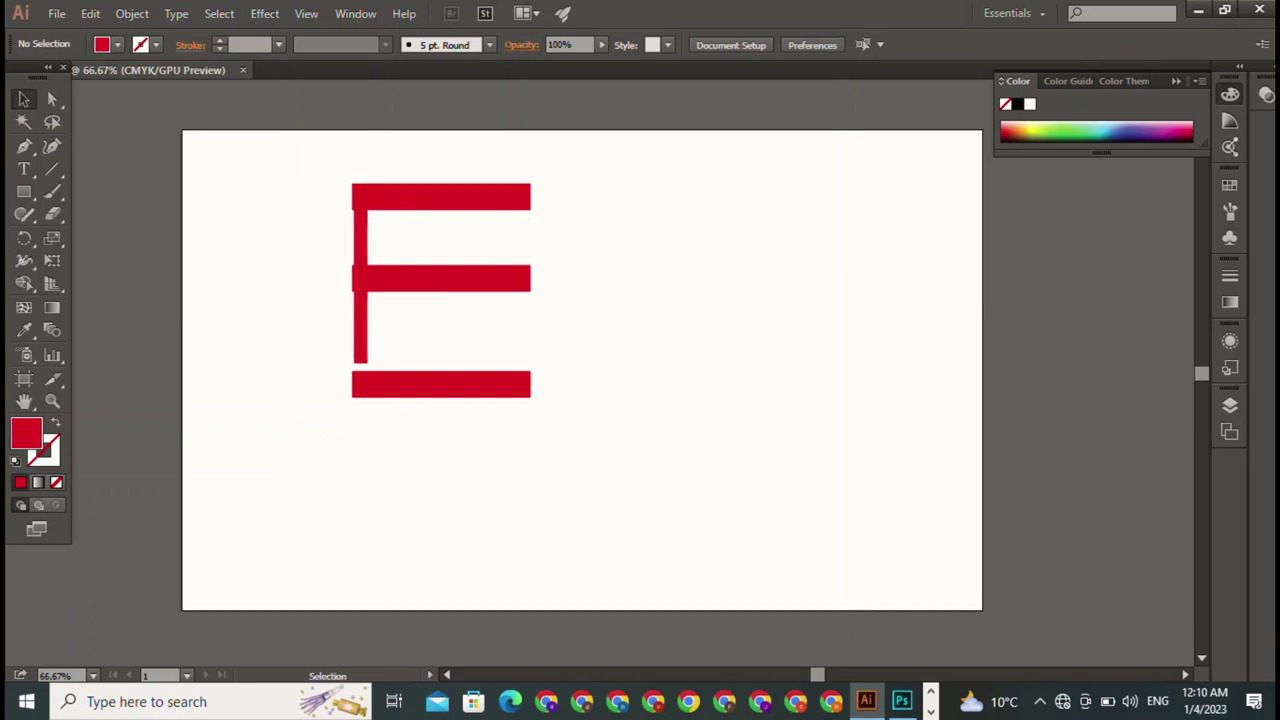
Widen the vertical bar to about 27 pt by extending its left edge past the horizontal bars.
click(354, 278)
click(361, 298)
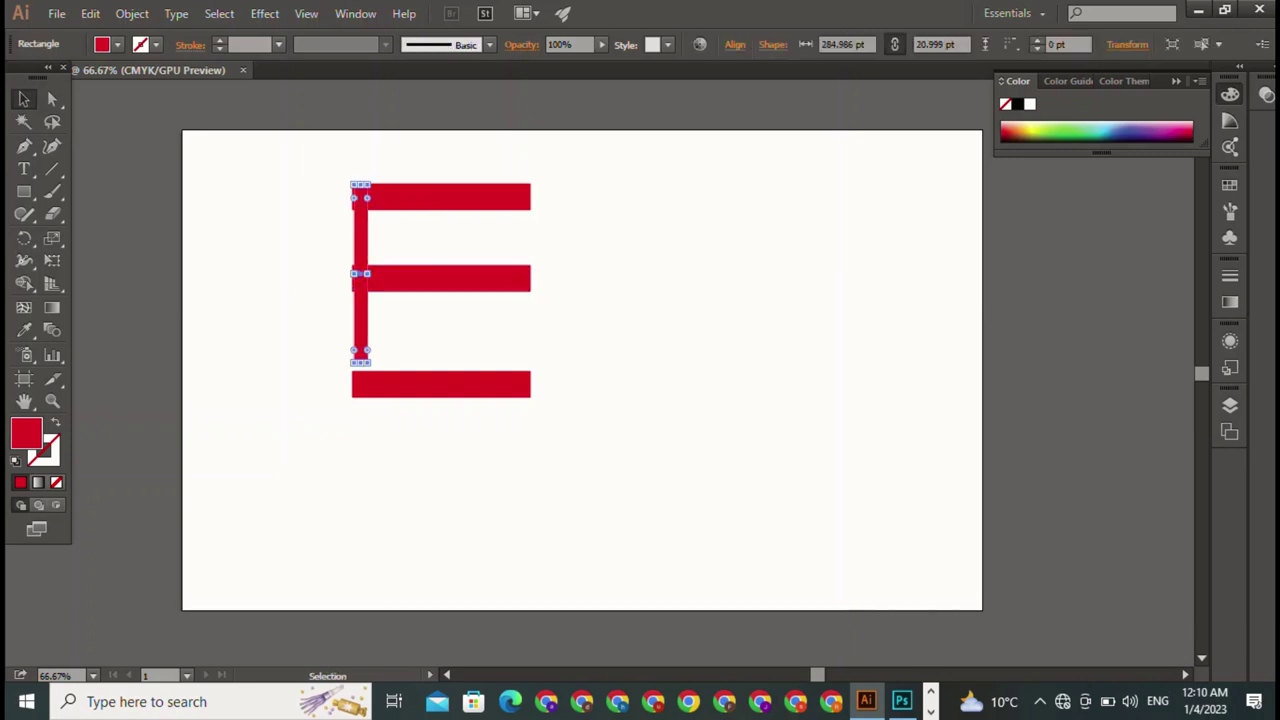
drag(354, 273, 350, 273)
key(ctrl+shift+a)
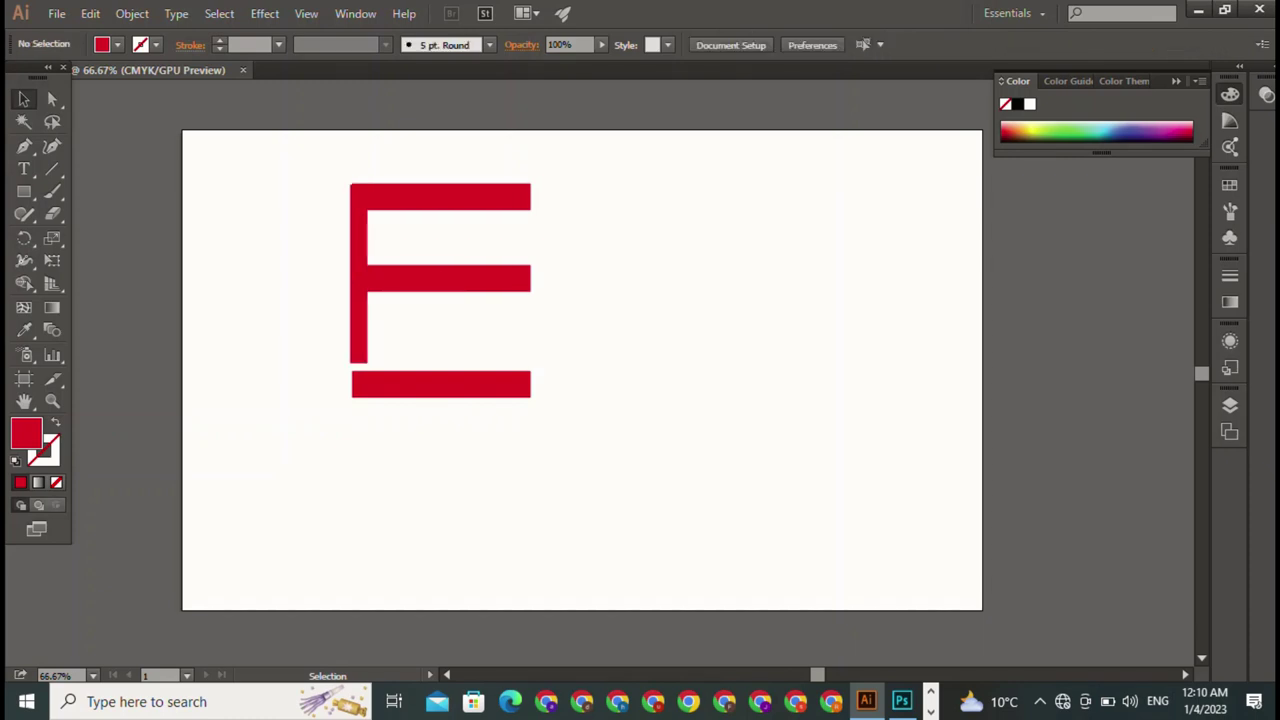
Stretch the vertical bar downward to the lower edge of the bottom bar, closing the letter E.
click(359, 290)
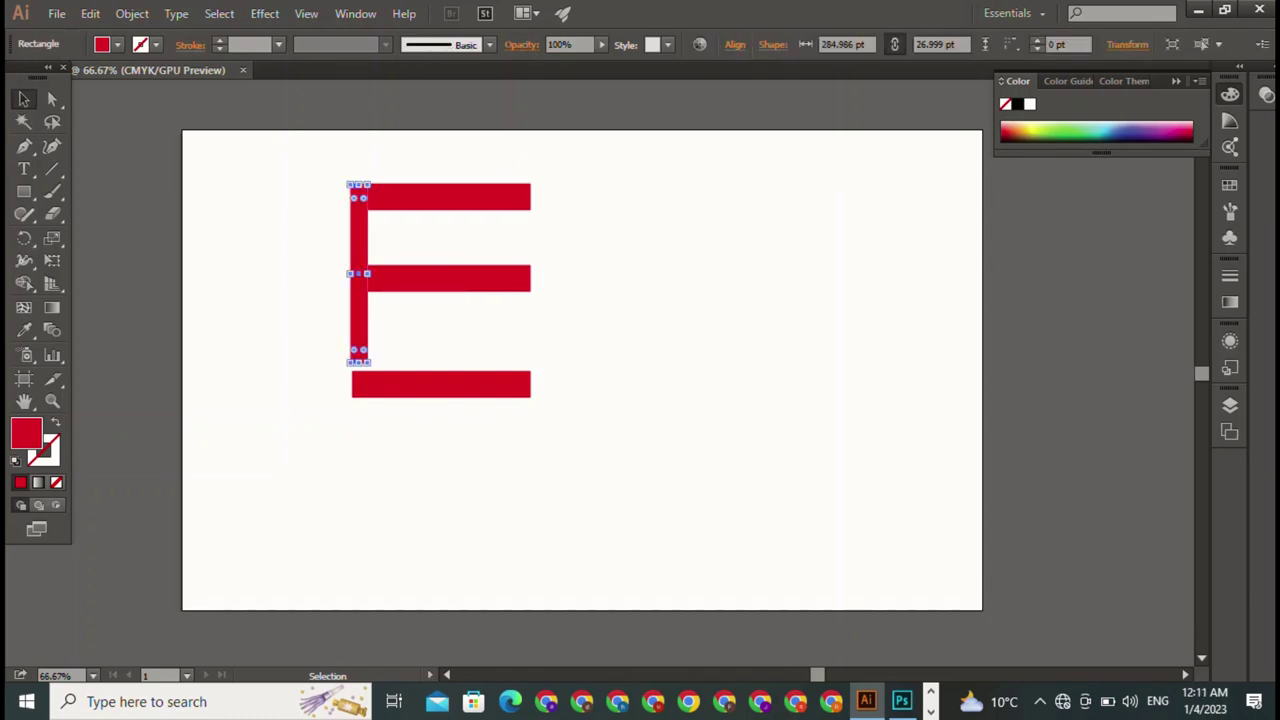
drag(370, 367, 380, 366)
key(ctrl+z)
drag(358, 362, 358, 397)
click(600, 340)
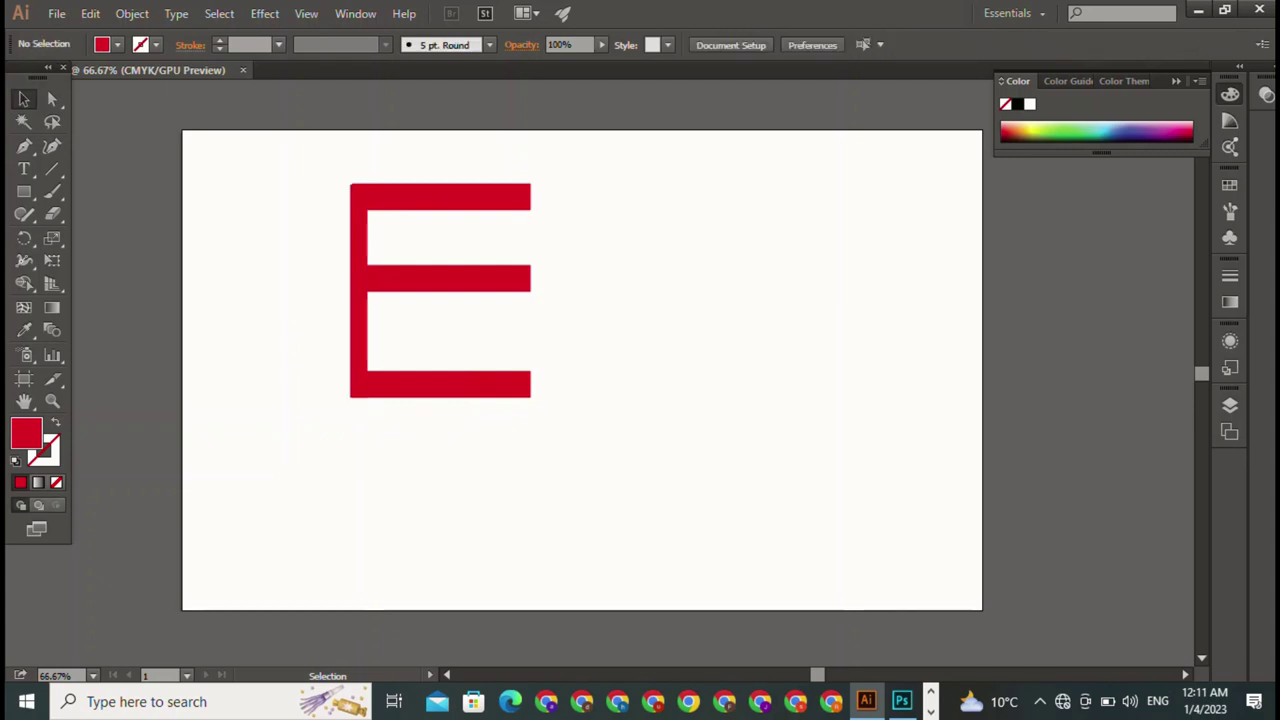
Move the middle bar down until it sits midway between the top and bottom bars.
click(441, 279)
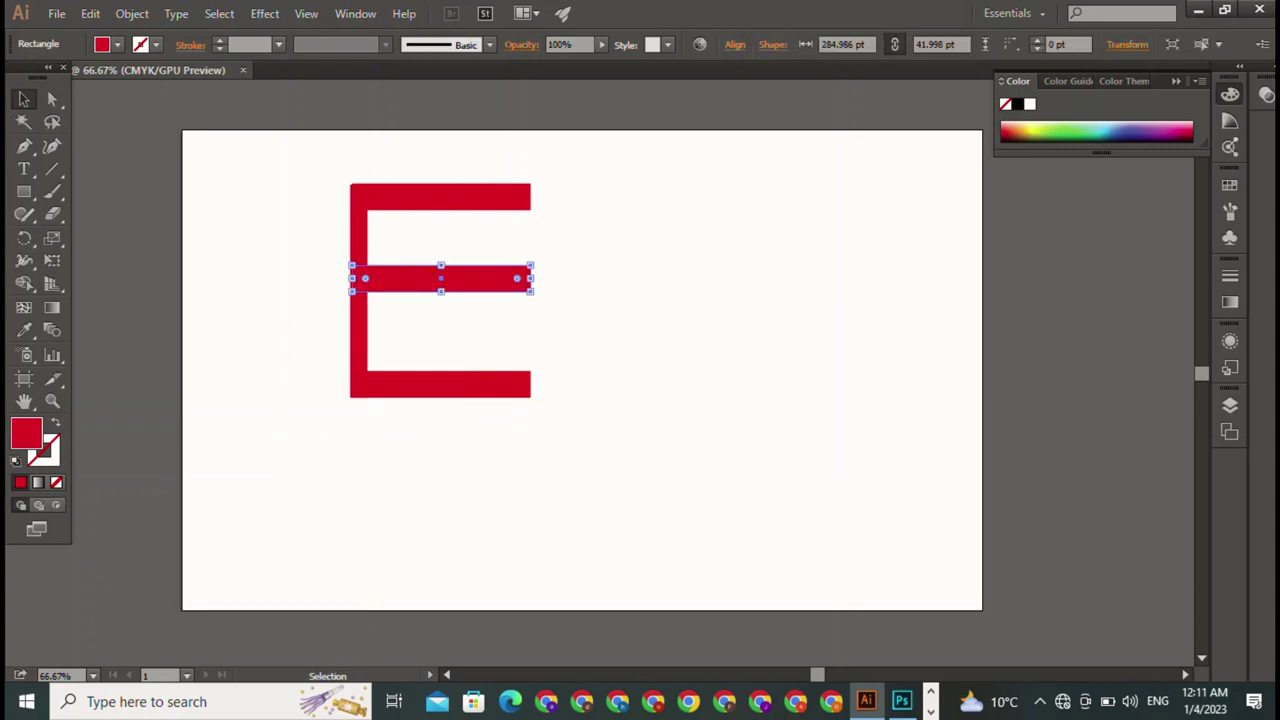
mouse_move(441, 279)
mouse_down()
mouse_move(441, 297)
mouse_move(441, 281)
mouse_up()
click(600, 340)
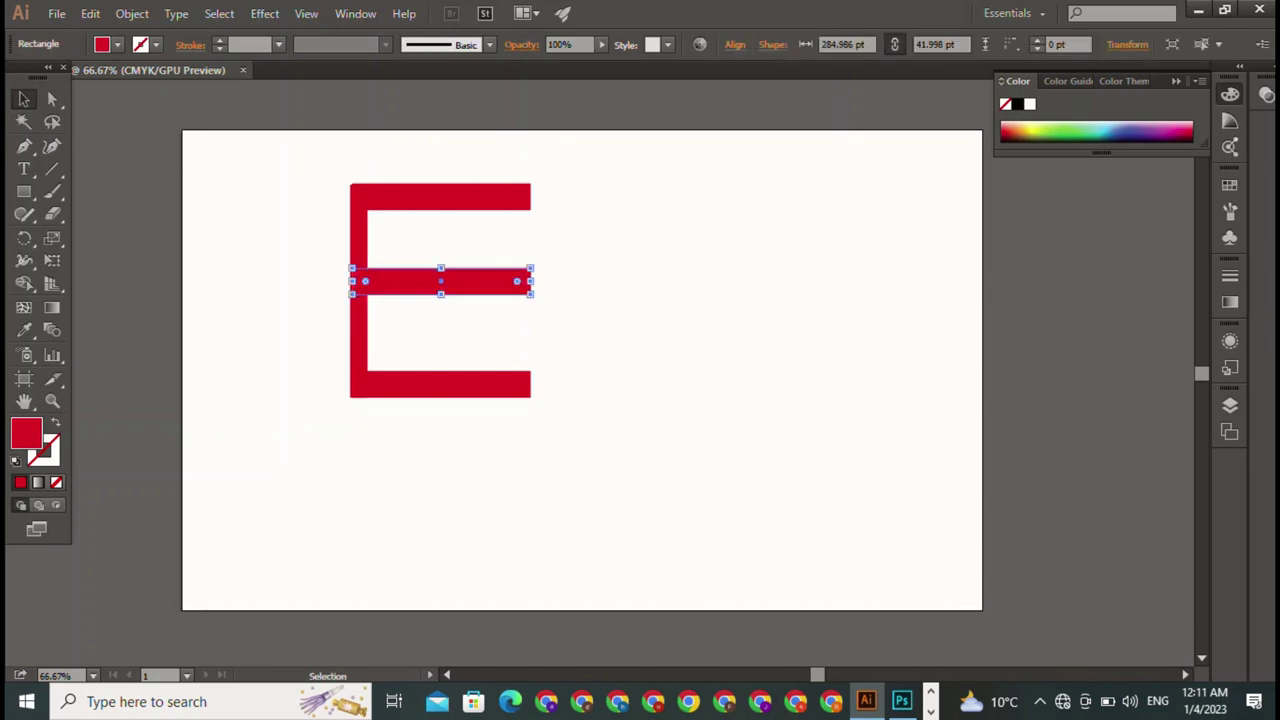
key(Down)
key(Down)
key(Down)
key(Down)
key(Down)
key(Down)
key(Down)
key(Down)
key(Down)
key(Down)
key(Down)
Shorten all three horizontal bars together from their right ends to about 232 pt wide.
drag(550, 146, 504, 400)
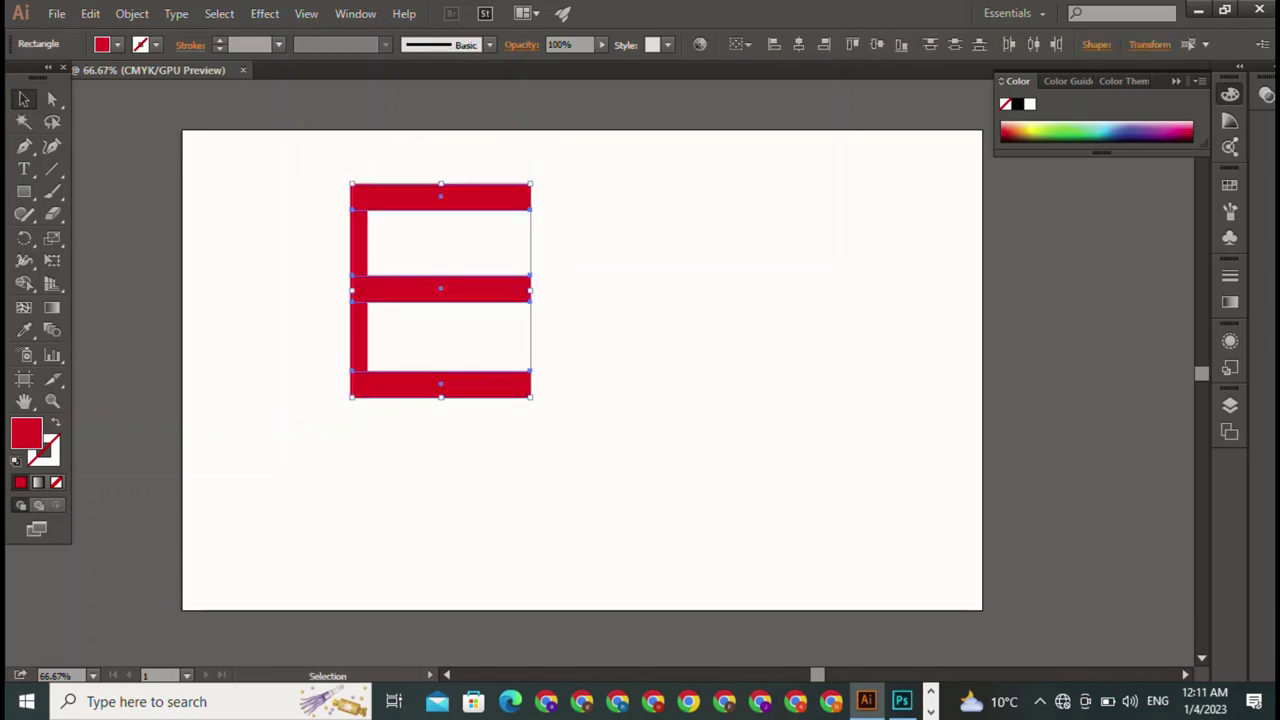
drag(531, 290, 497, 290)
key(ctrl+shift+a)
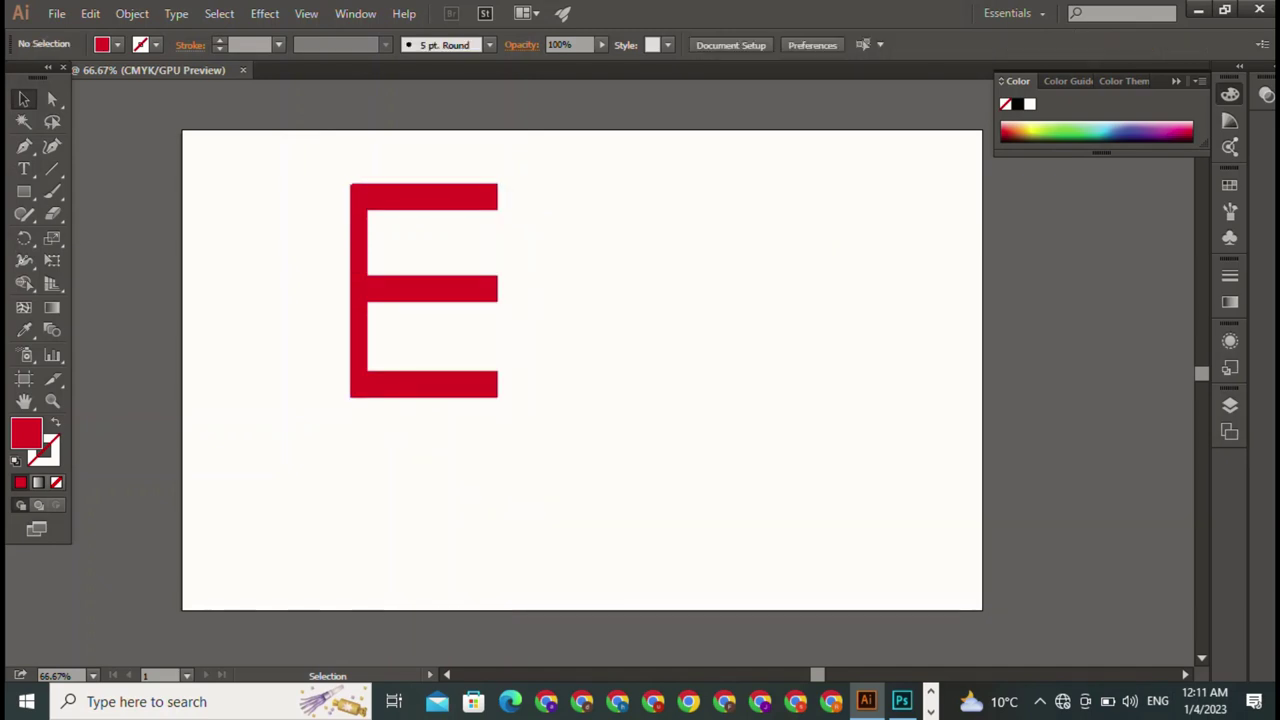
Round the top bar's upper-right corner with a 42 pt radius.
click(424, 197)
key(ctrl+shift+a)
key(a)
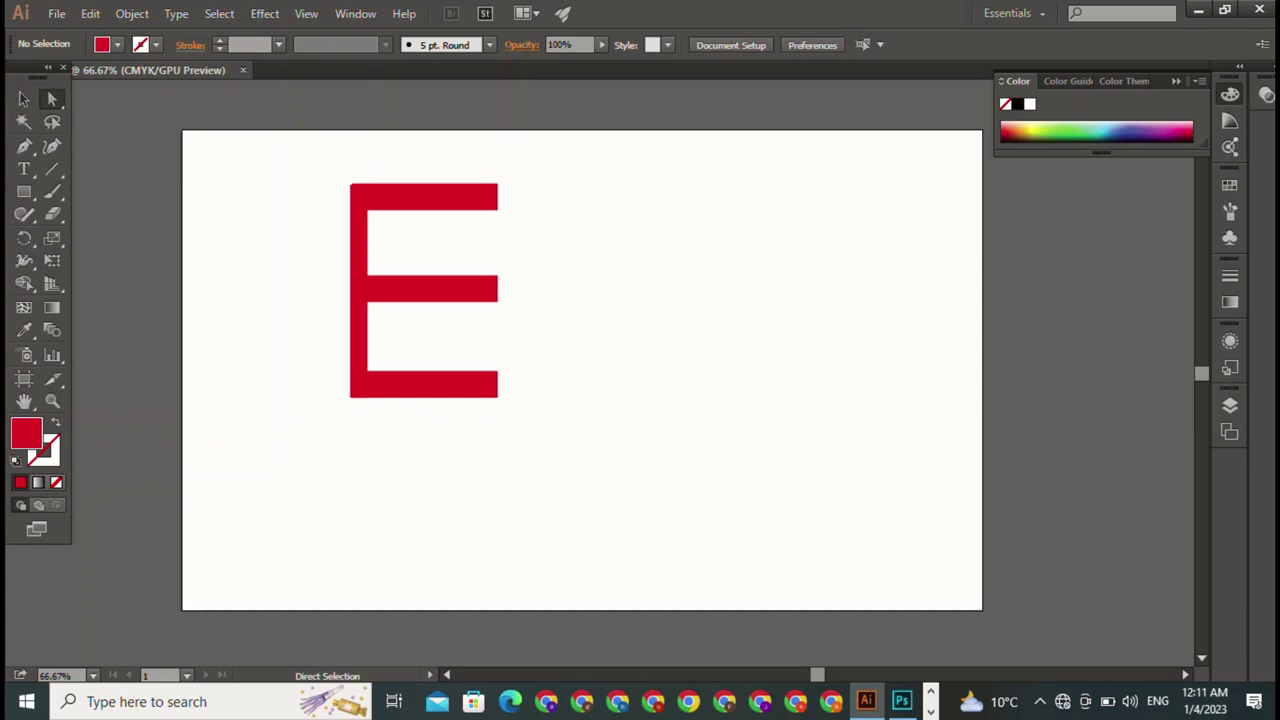
drag(459, 162, 471, 210)
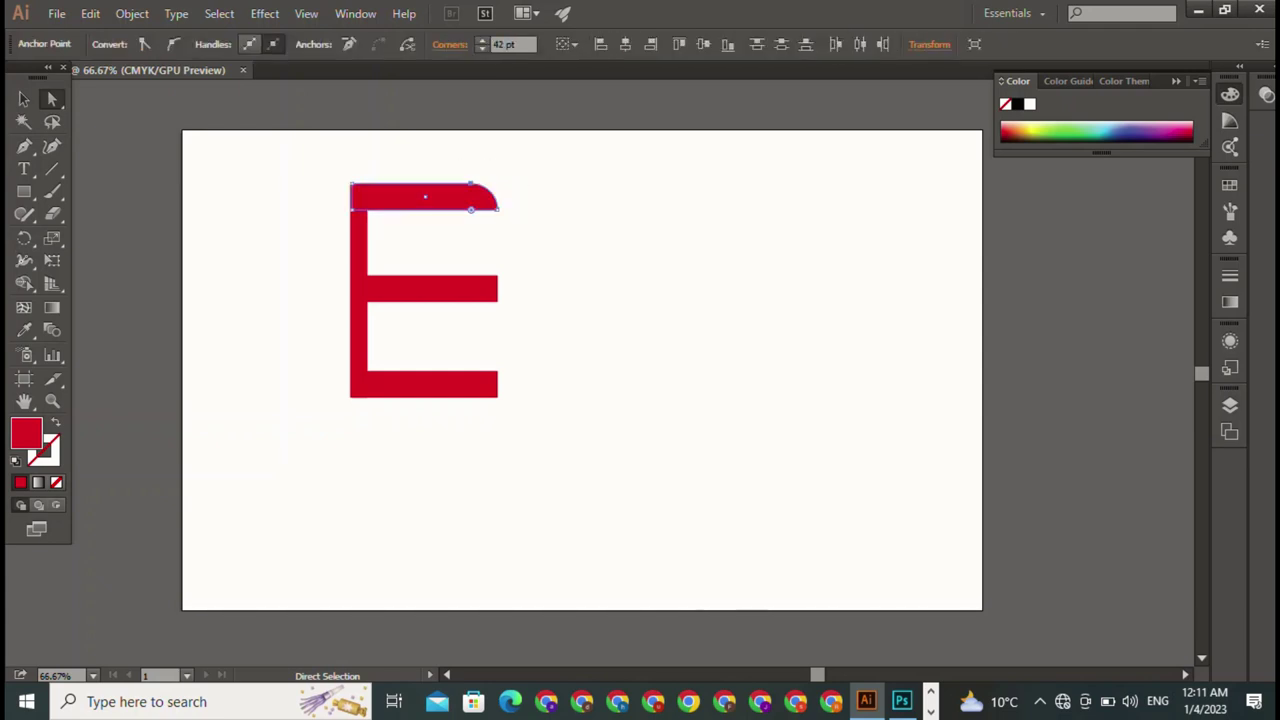
drag(476, 320, 471, 276)
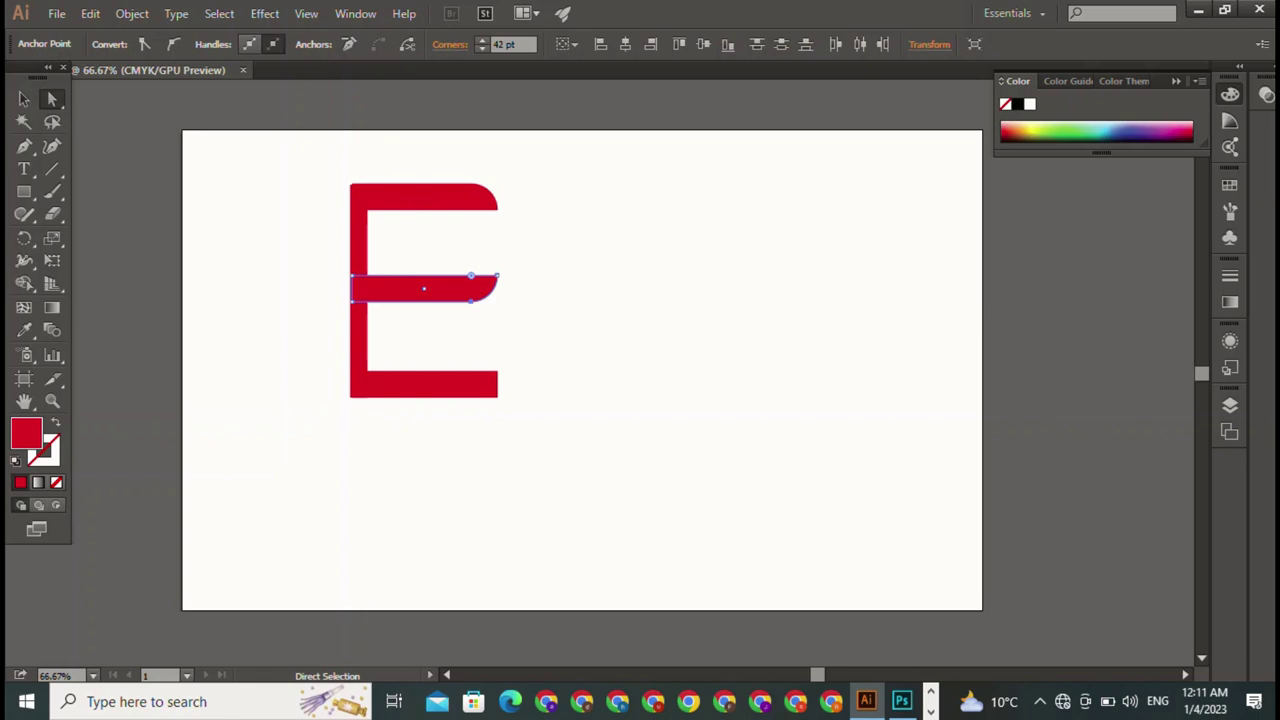
click(497, 371)
drag(485, 383, 482, 385)
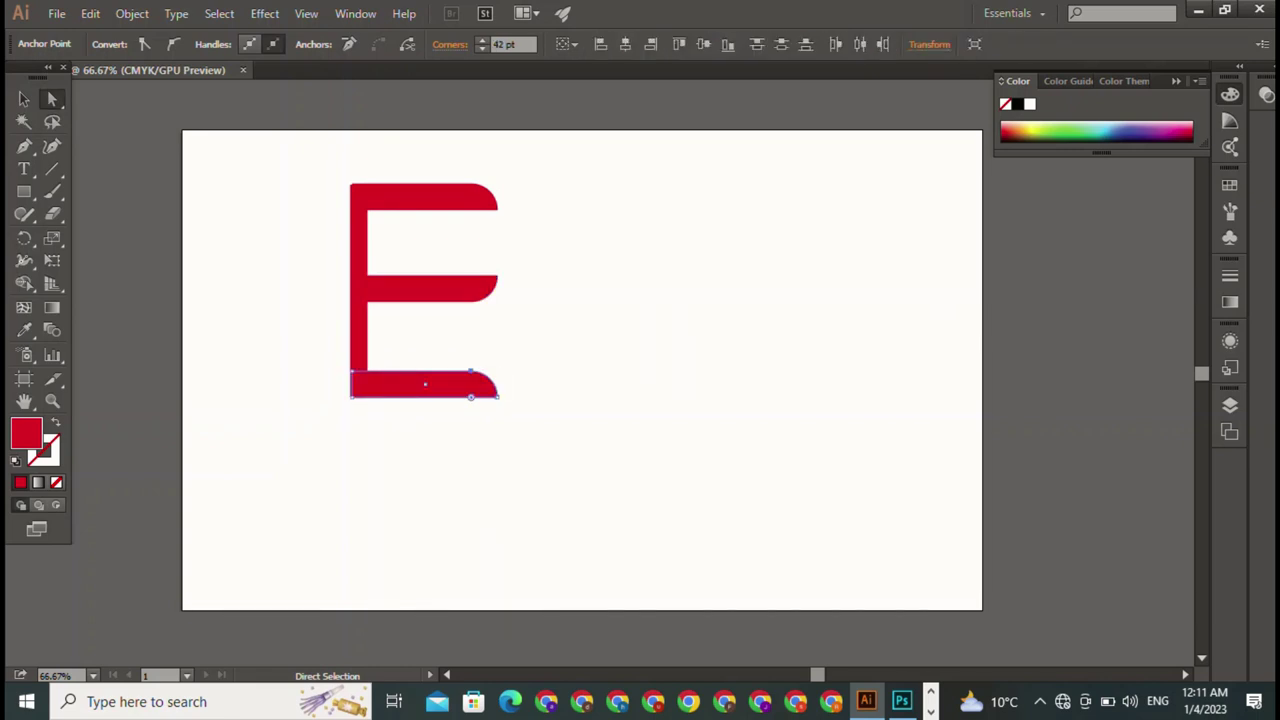
drag(488, 258, 508, 286)
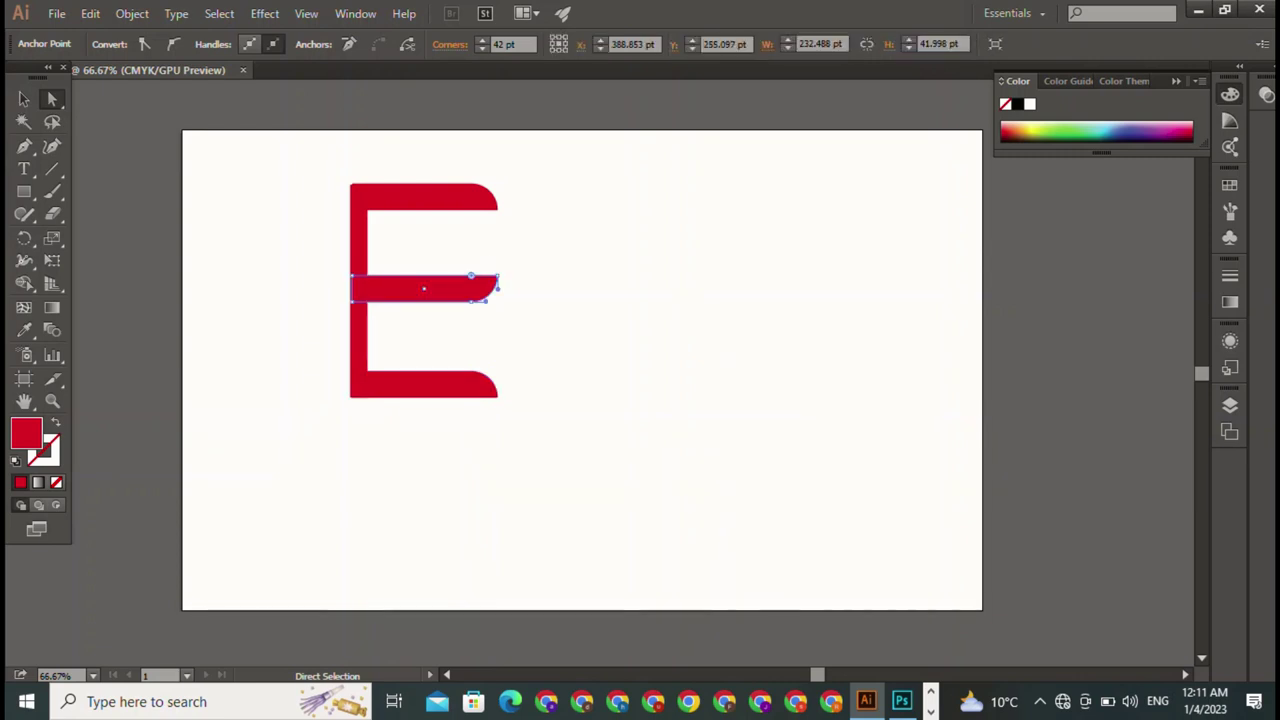
key(ctrl+z)
key(ctrl+z)
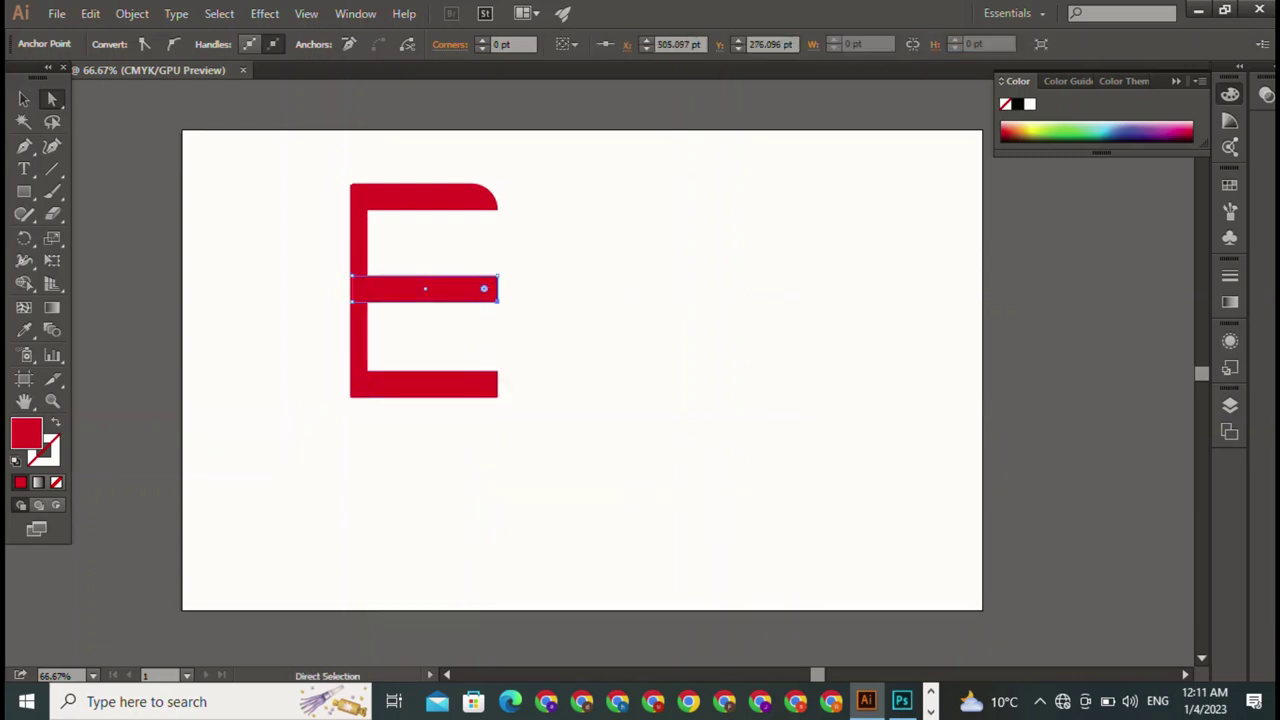
Round both right corners of the middle bar to 21 pt and the bottom bar's upper-right corner to 42 pt.
drag(476, 260, 462, 289)
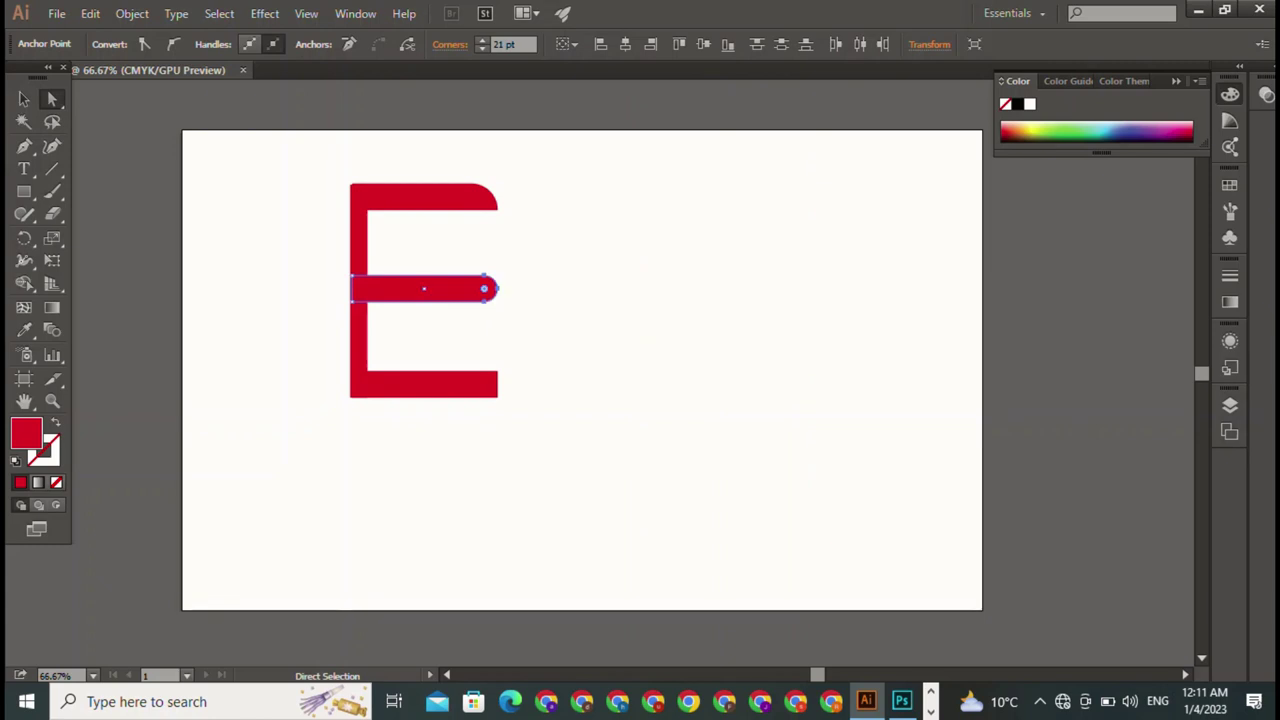
drag(520, 353, 471, 397)
click(497, 371)
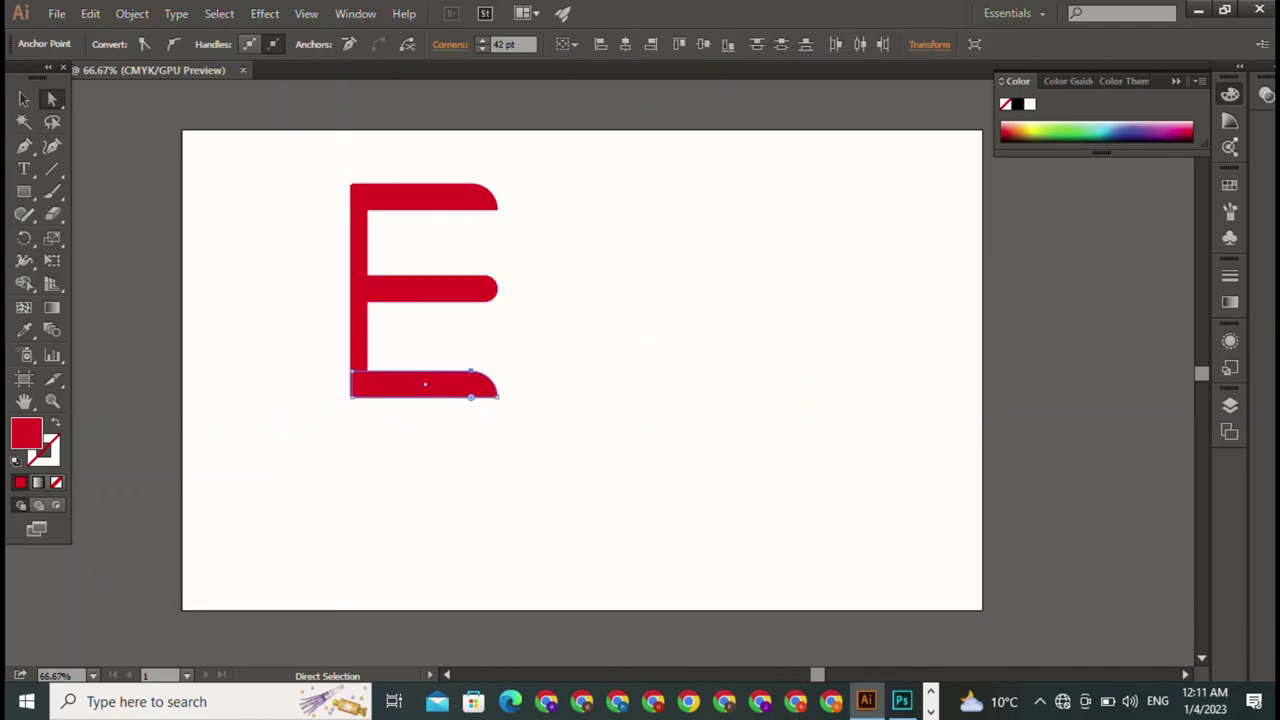
click(24, 99)
click(270, 260)
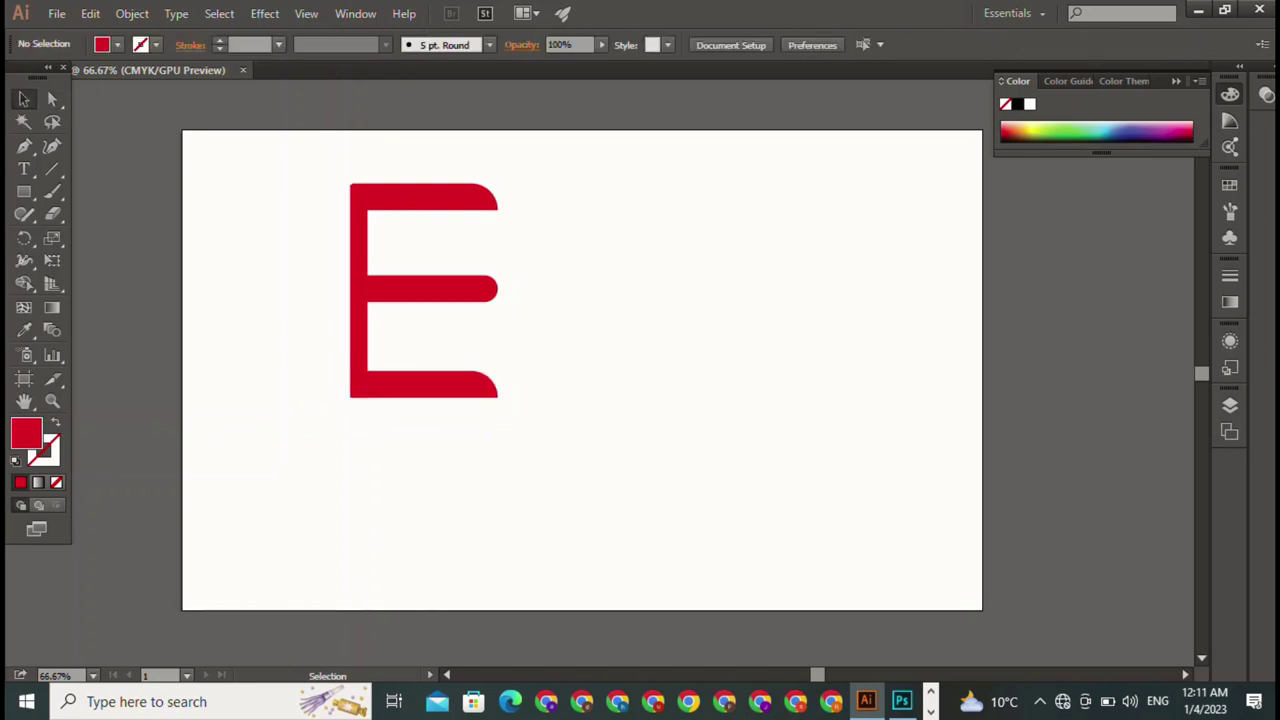
drag(509, 405, 338, 178)
key(ctrl+shift+a)
key(ctrl+a)
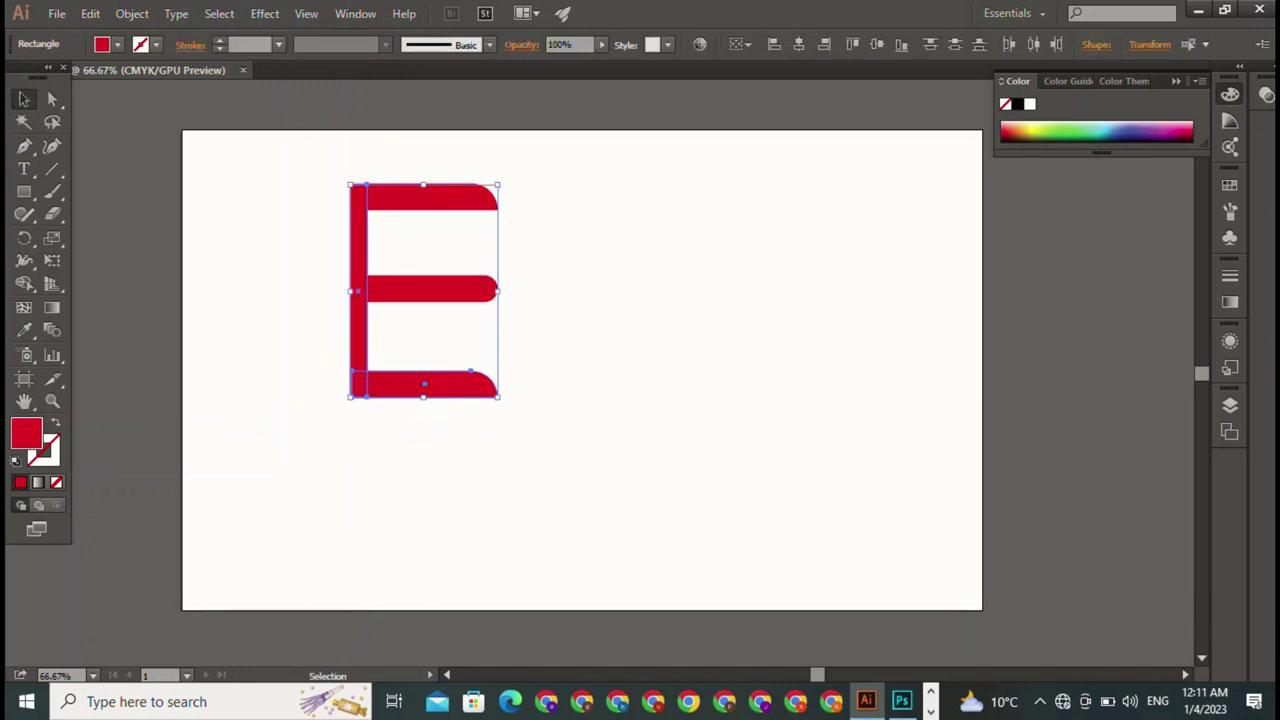
key(ctrl+shift+a)
Round the E's lower-left and upper-left corners to 13.5 pt on both the vertical bar and the adjoining horizontal bars.
key(a)
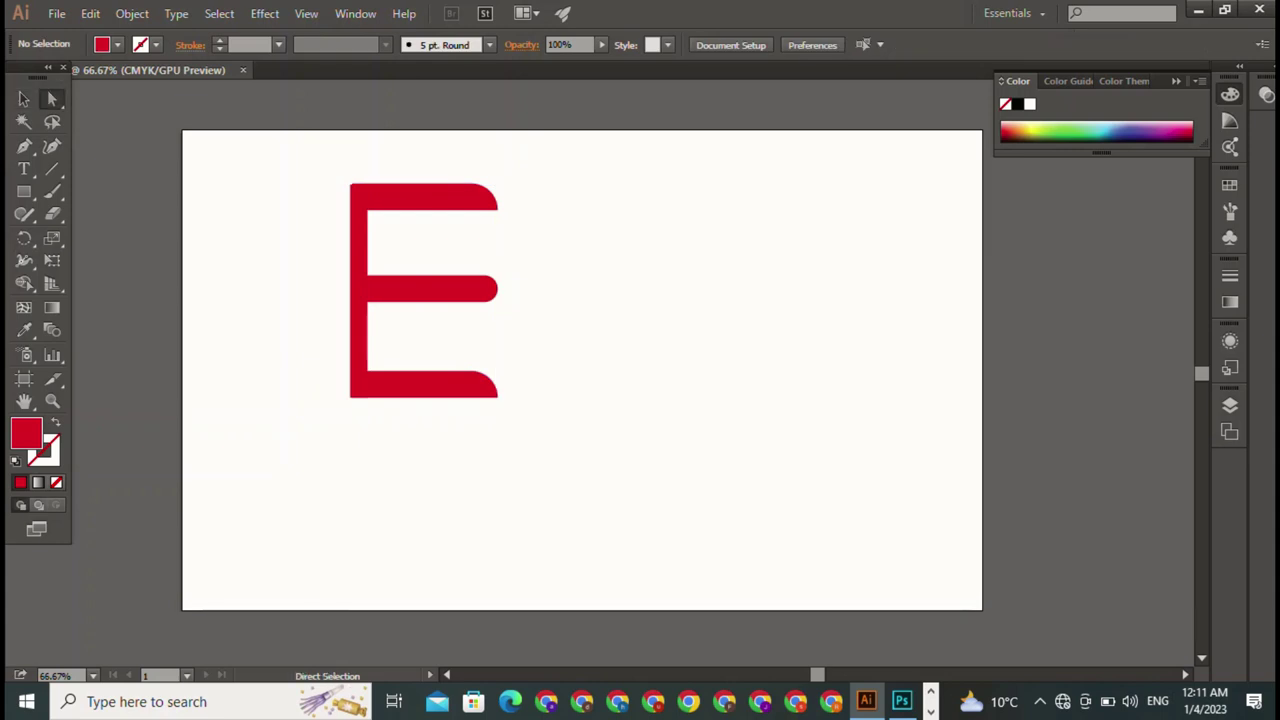
drag(327, 453, 415, 357)
drag(357, 387, 368, 376)
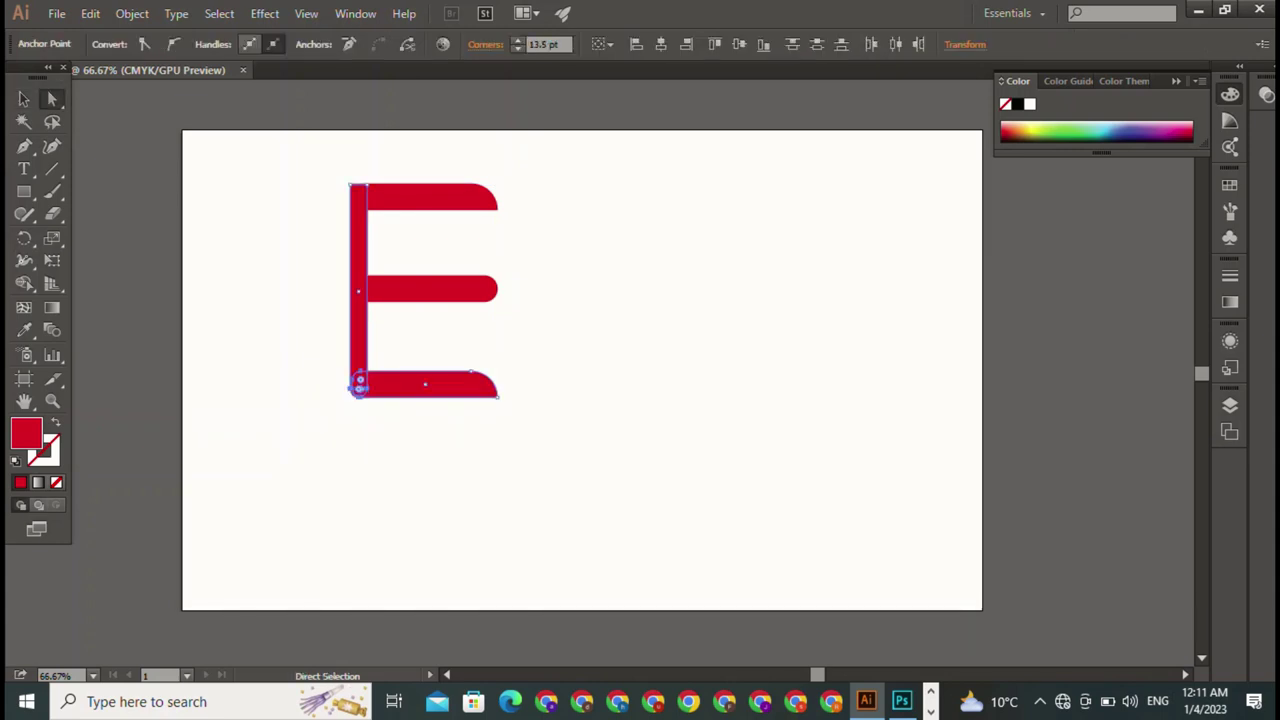
key(ctrl+shift+a)
drag(413, 163, 361, 200)
key(v)
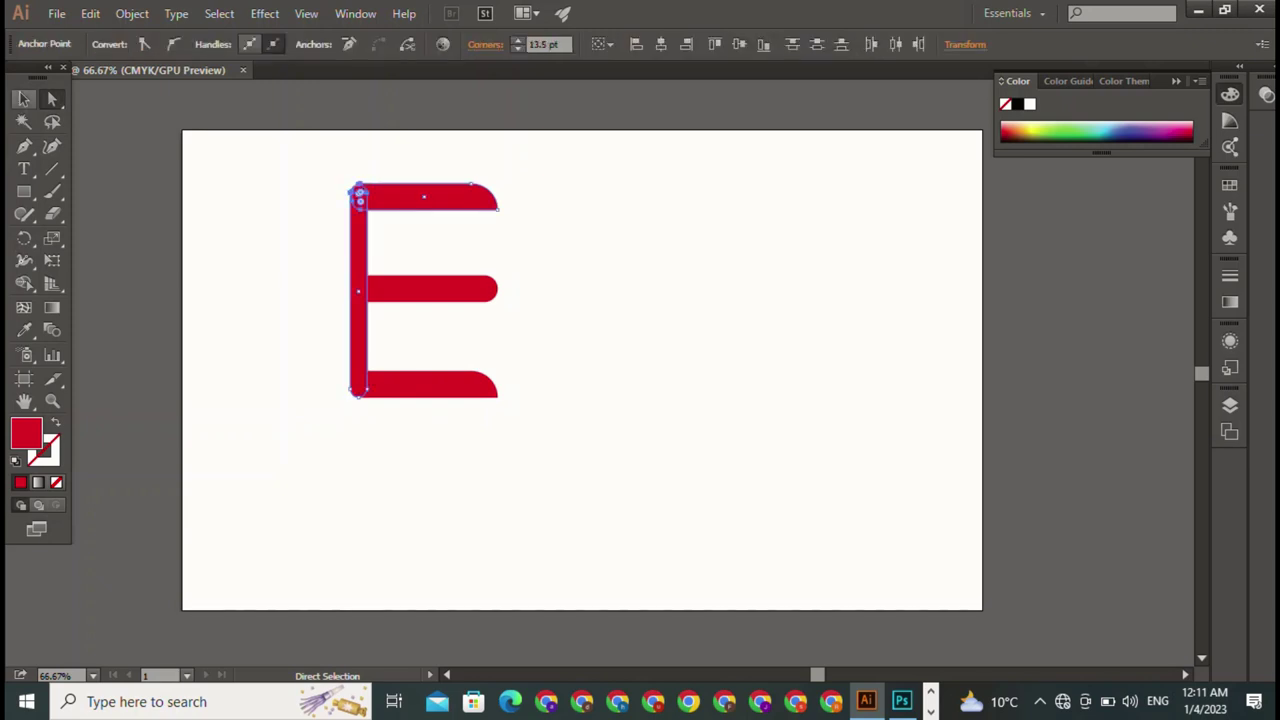
key(ctrl+shift+a)
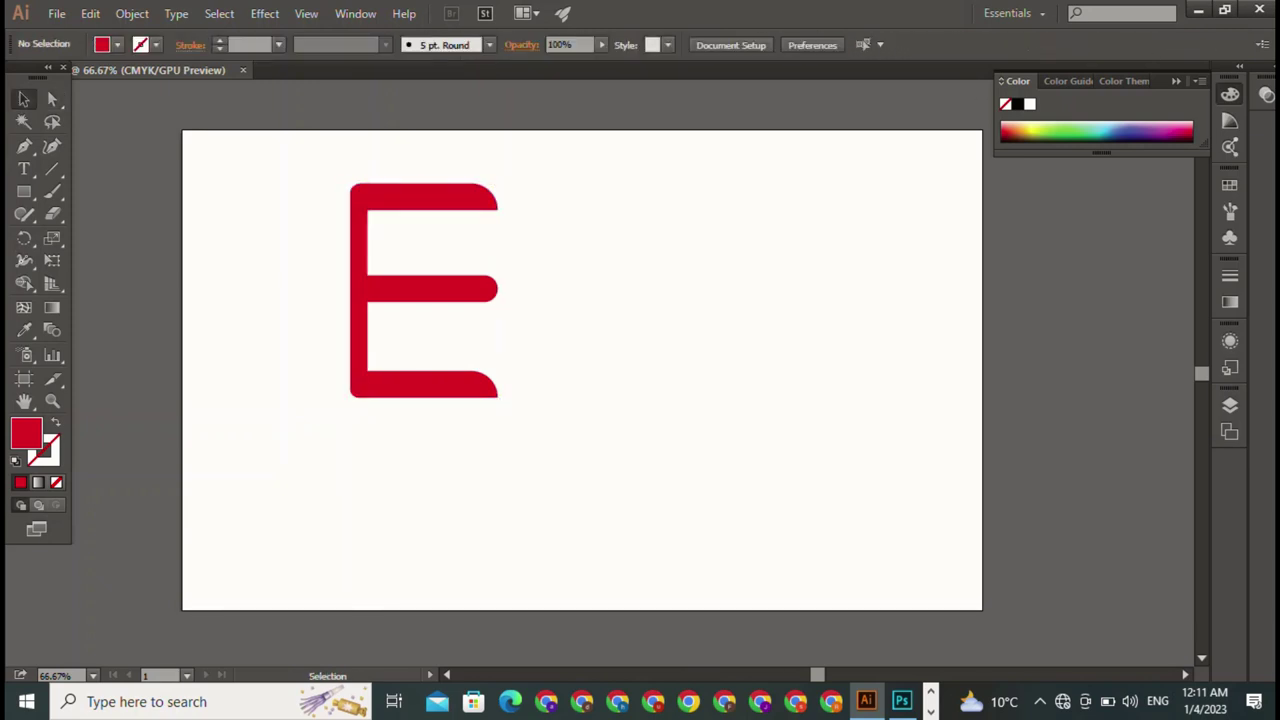
drag(300, 143, 457, 371)
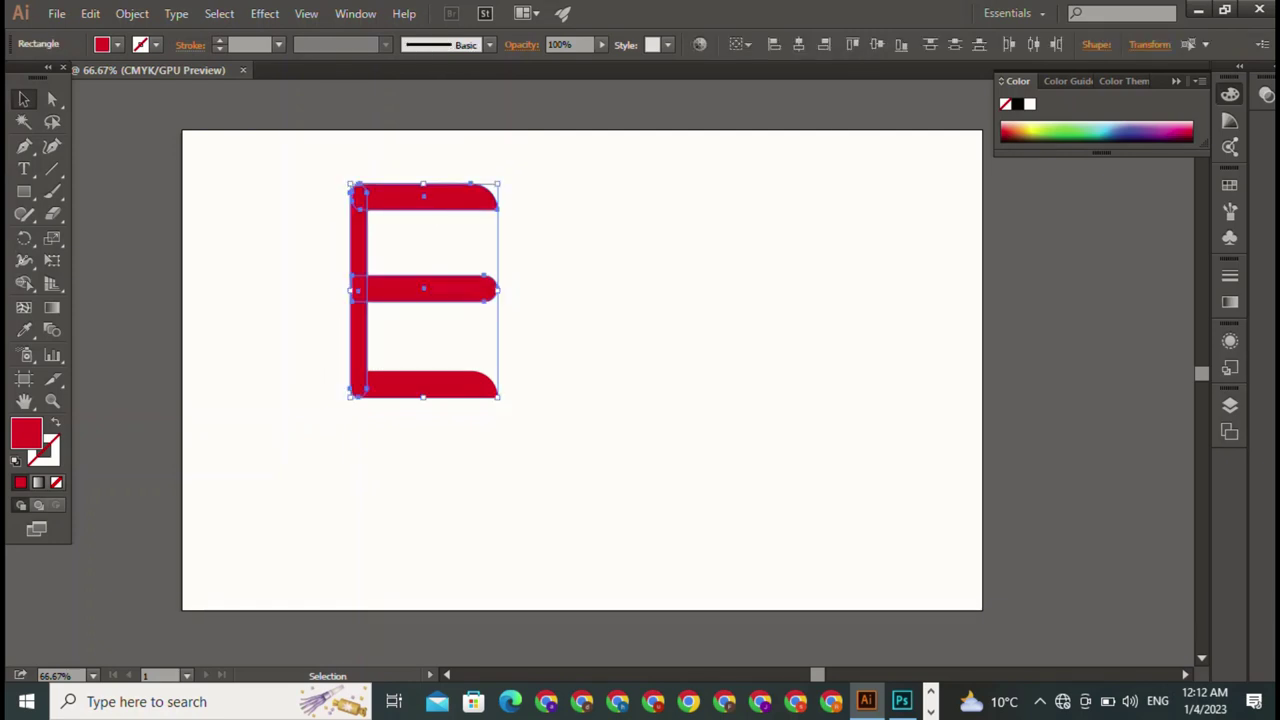
key(a)
key(v)
key(ctrl+shift+a)
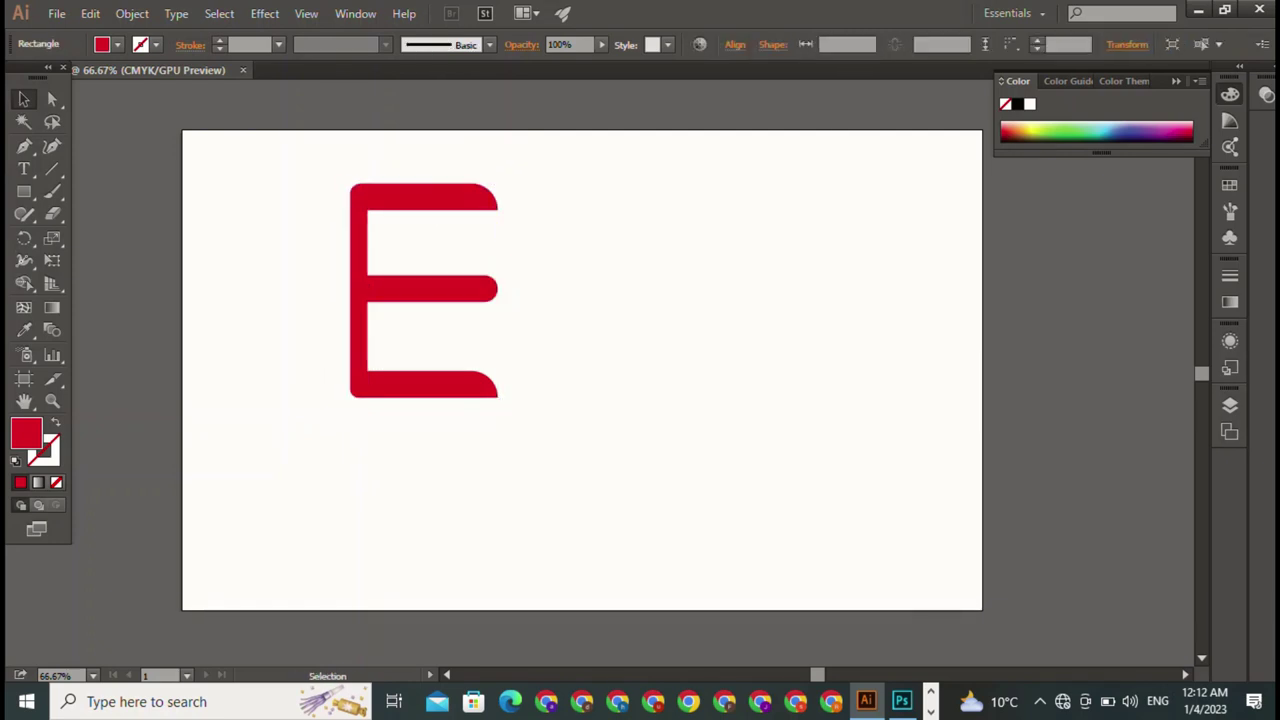
drag(400, 289, 356, 289)
key(ctrl+z)
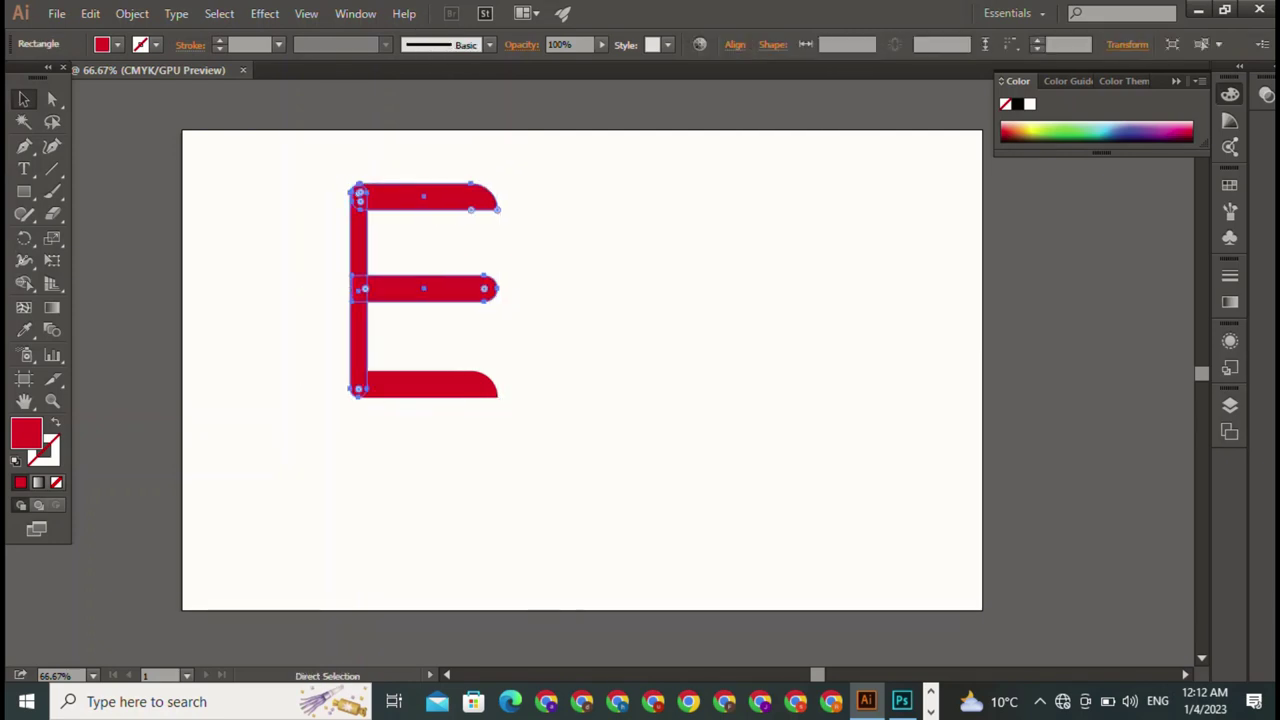
drag(324, 143, 586, 483)
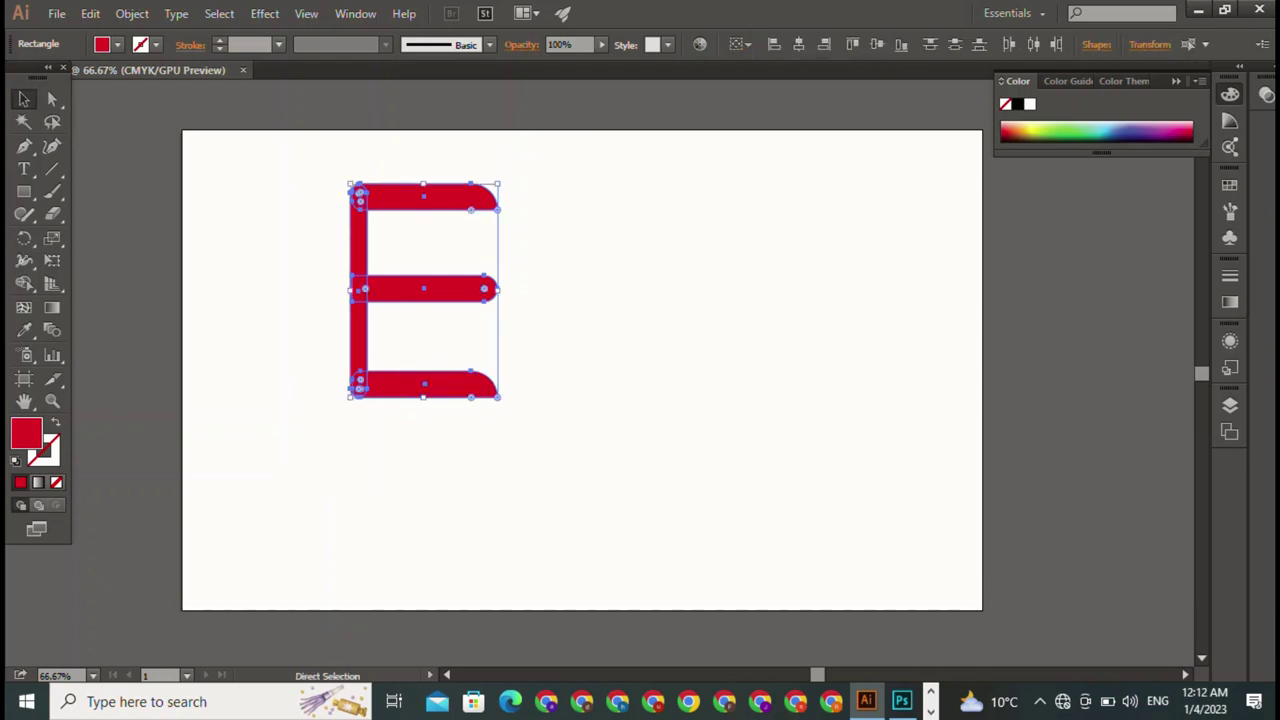
key(ctrl+shift+a)
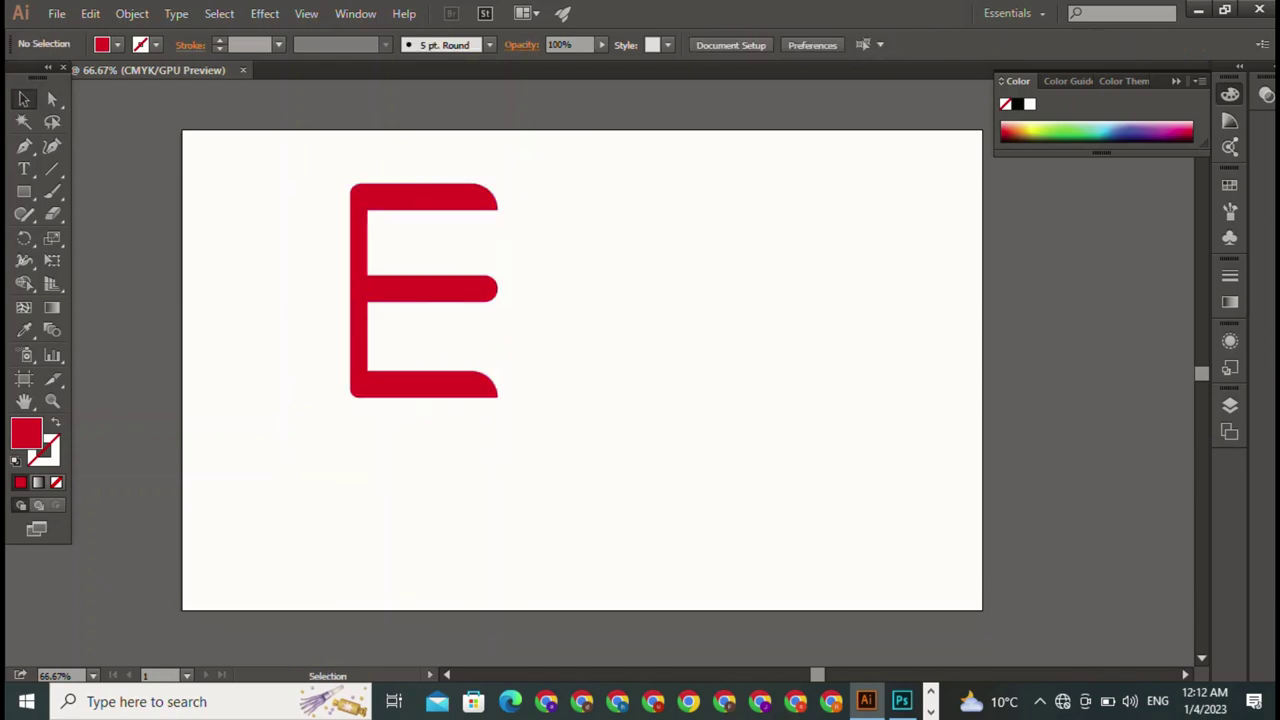
Move the whole red E toward the artboard's left edge and slightly down.
key(ctrl+a)
drag(424, 290, 285, 300)
key(ctrl+shift+a)
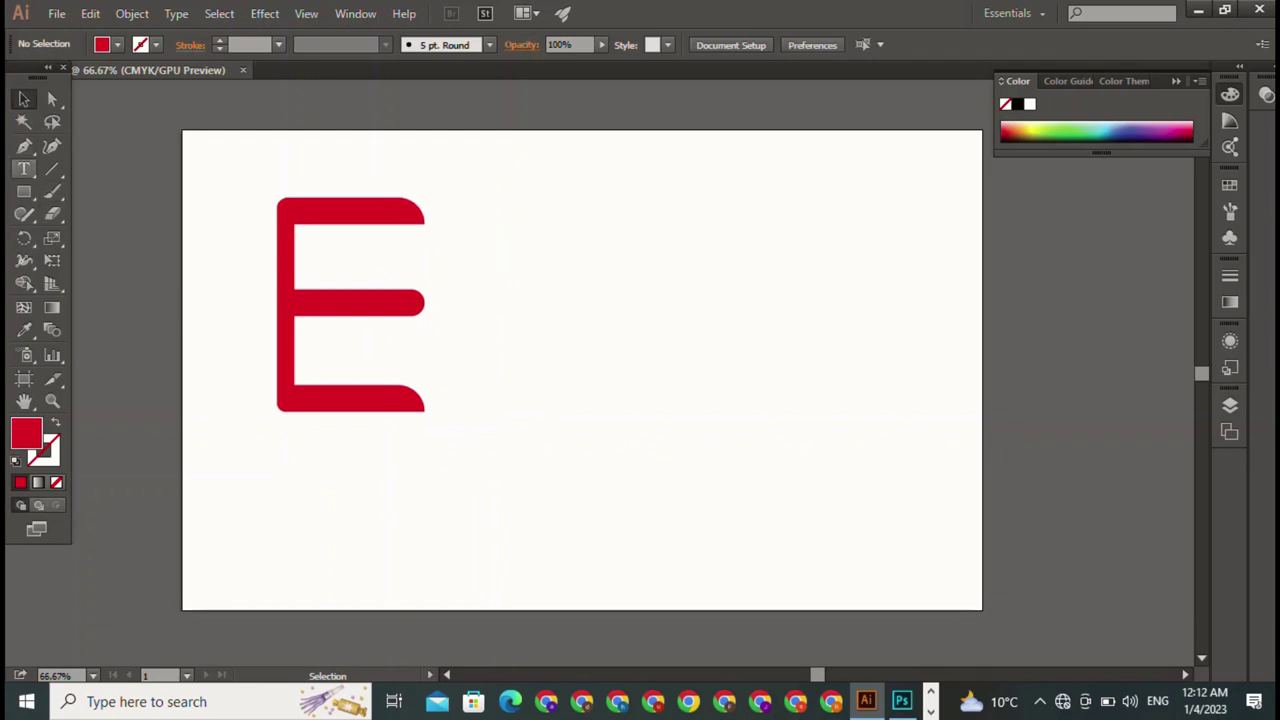
Add a separate text object with the letter "x" to the right of the E.
click(24, 169)
click(508, 380)
click(512, 300)
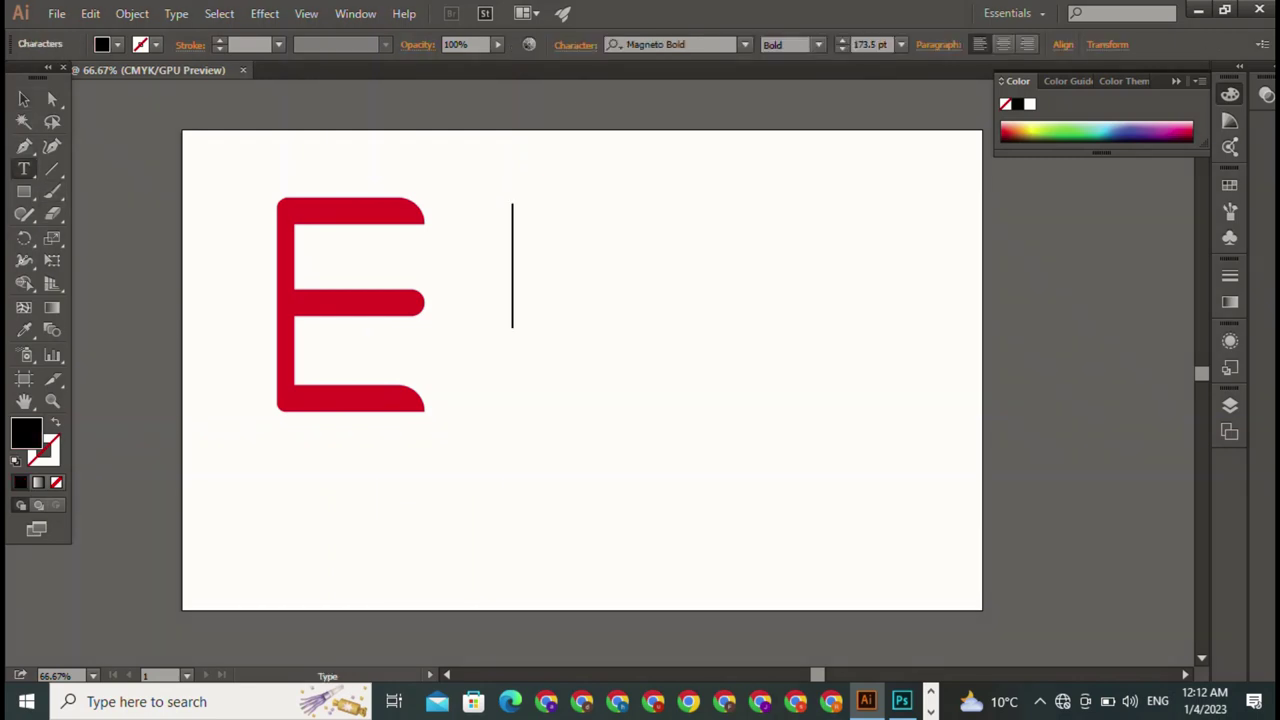
text(x)
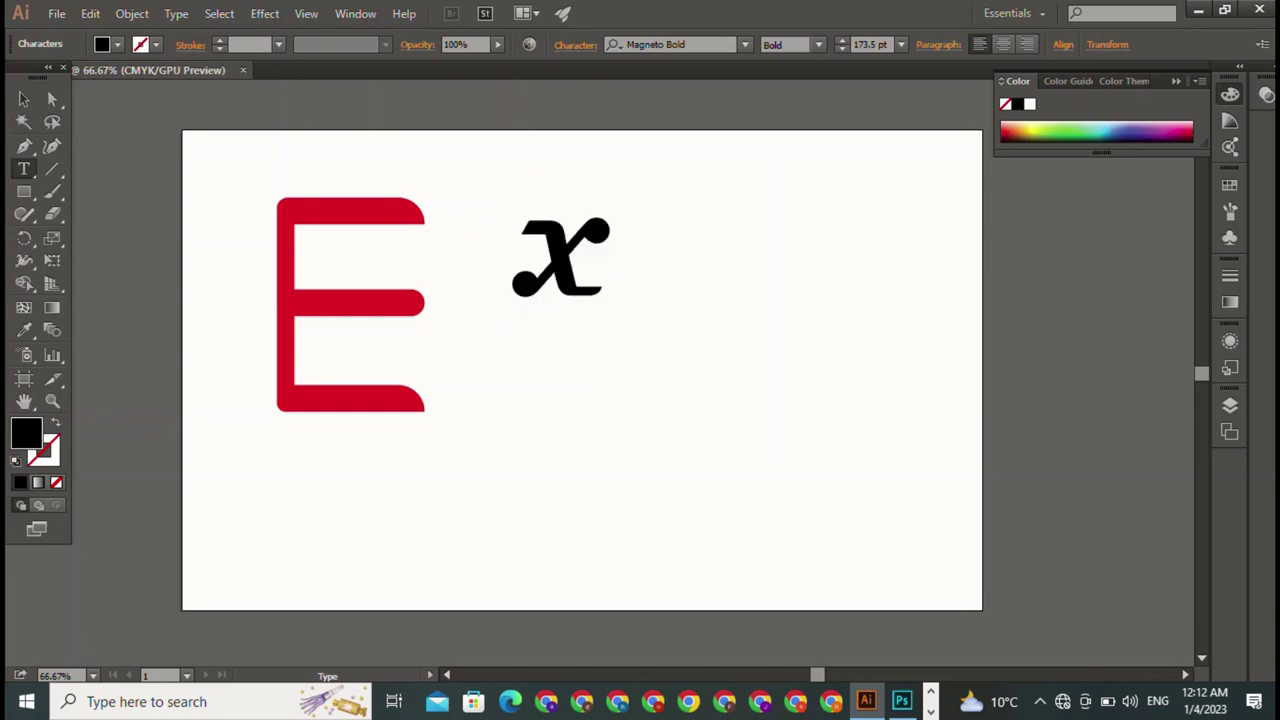
key(Escape)
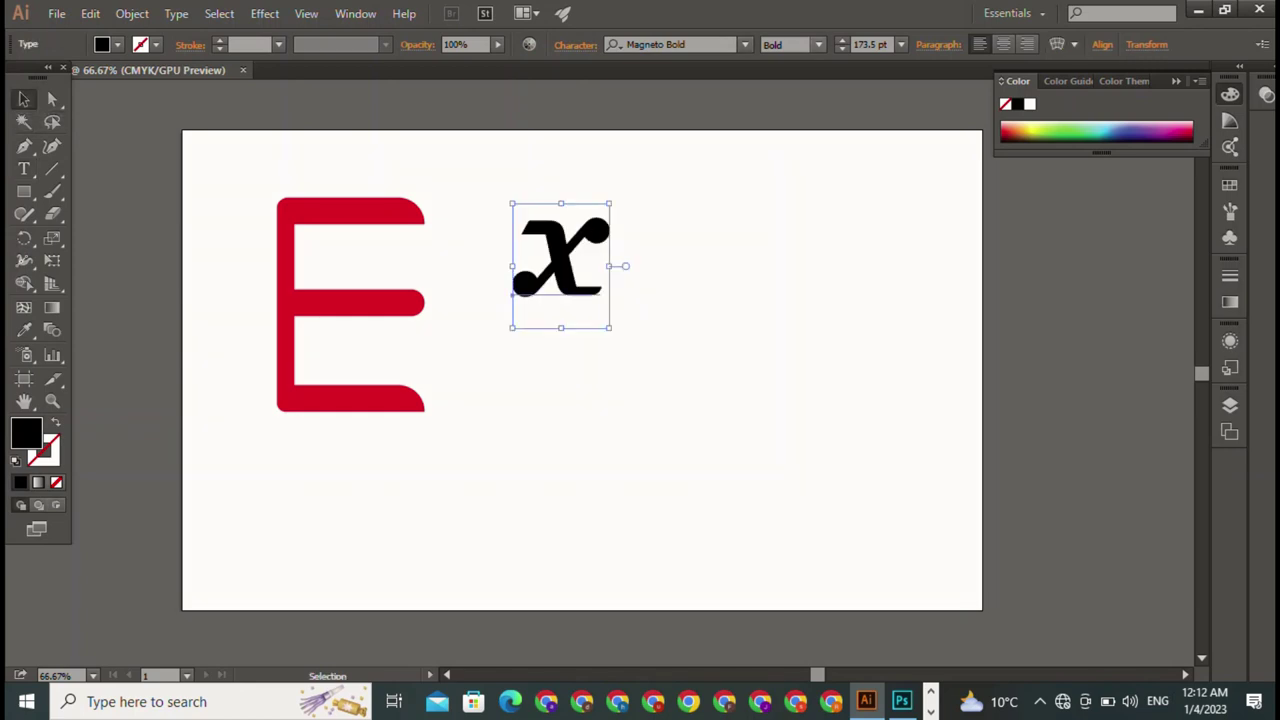
Change the font of the letter x to Inkland.
click(818, 45)
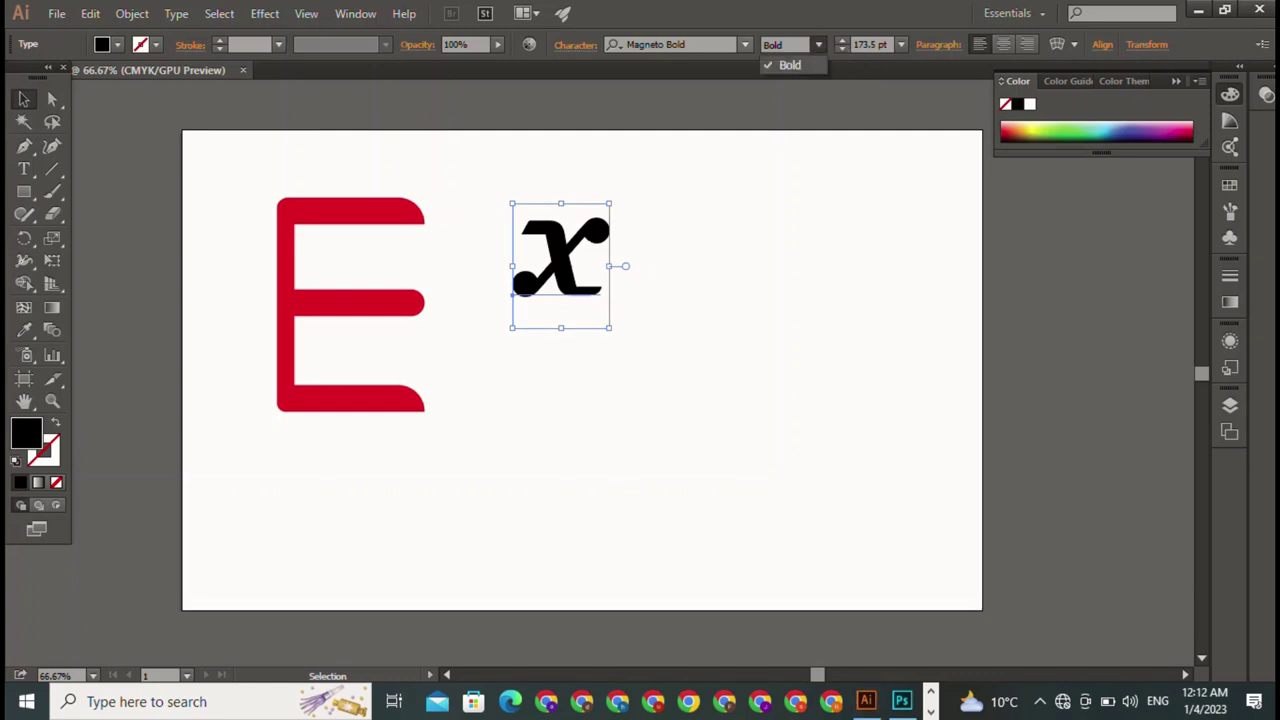
click(745, 45)
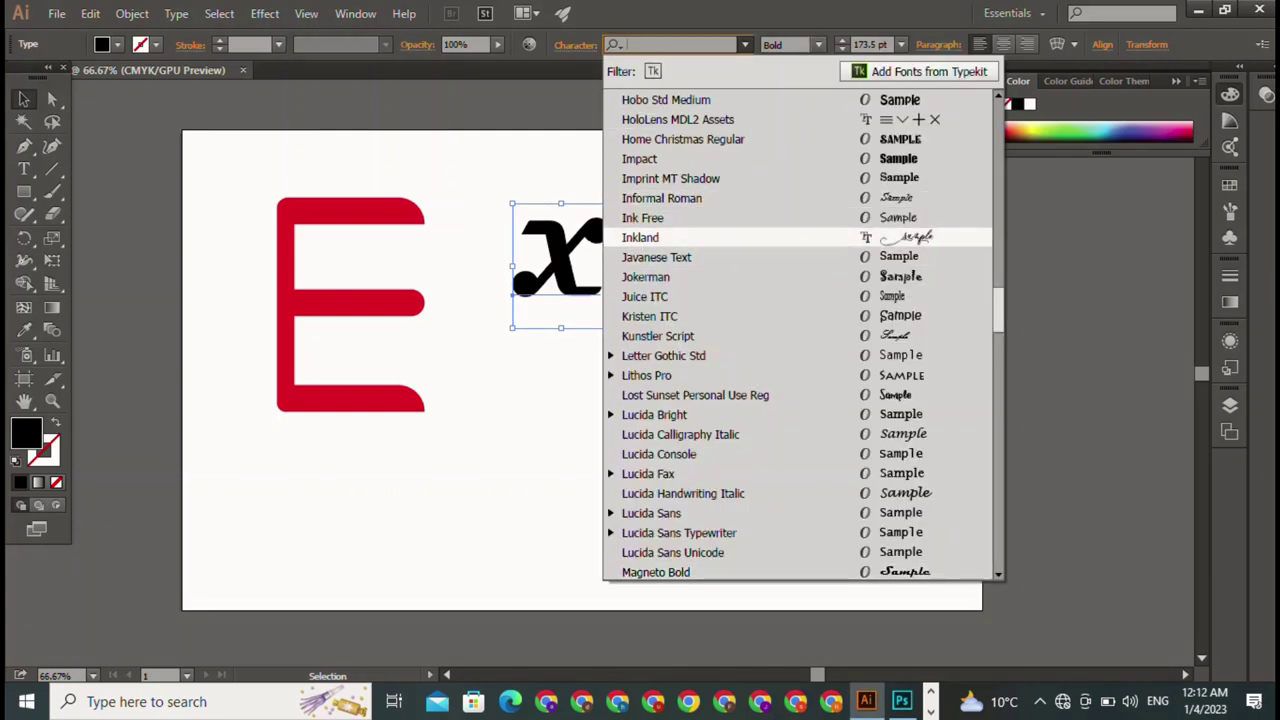
click(700, 238)
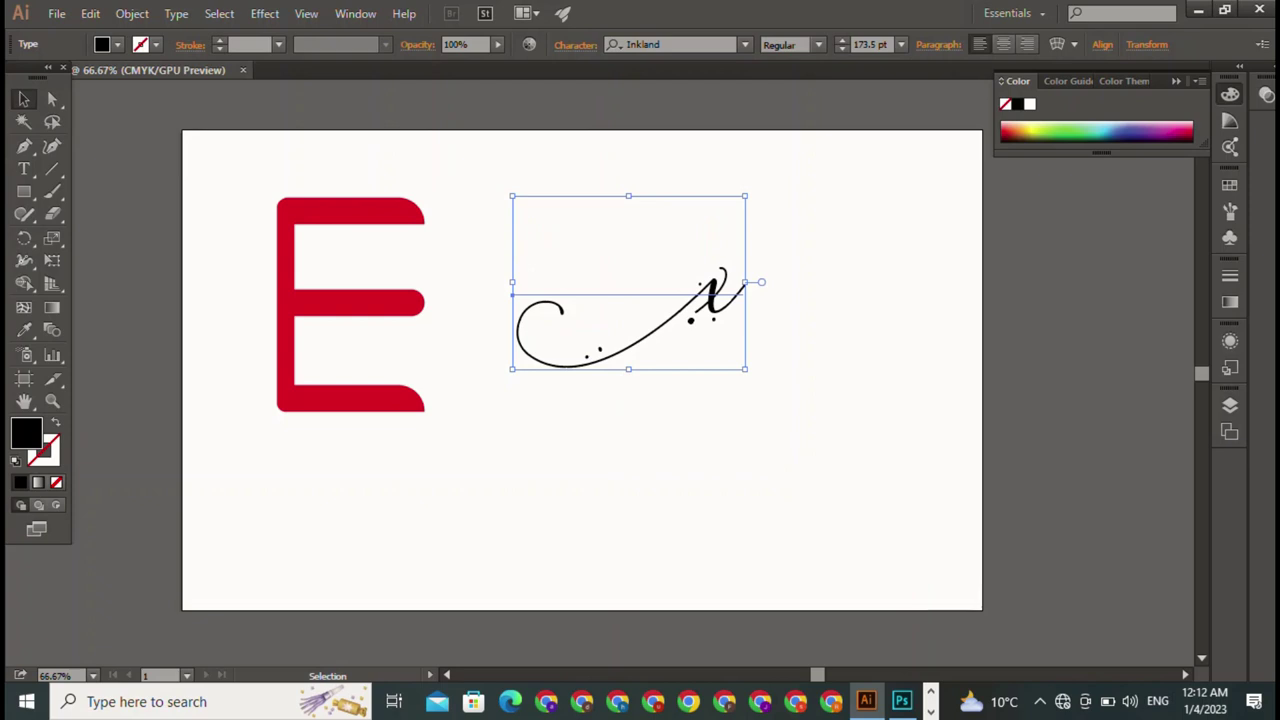
Move the x so its swash curls between the E's middle and bottom bars.
drag(712, 295, 534, 322)
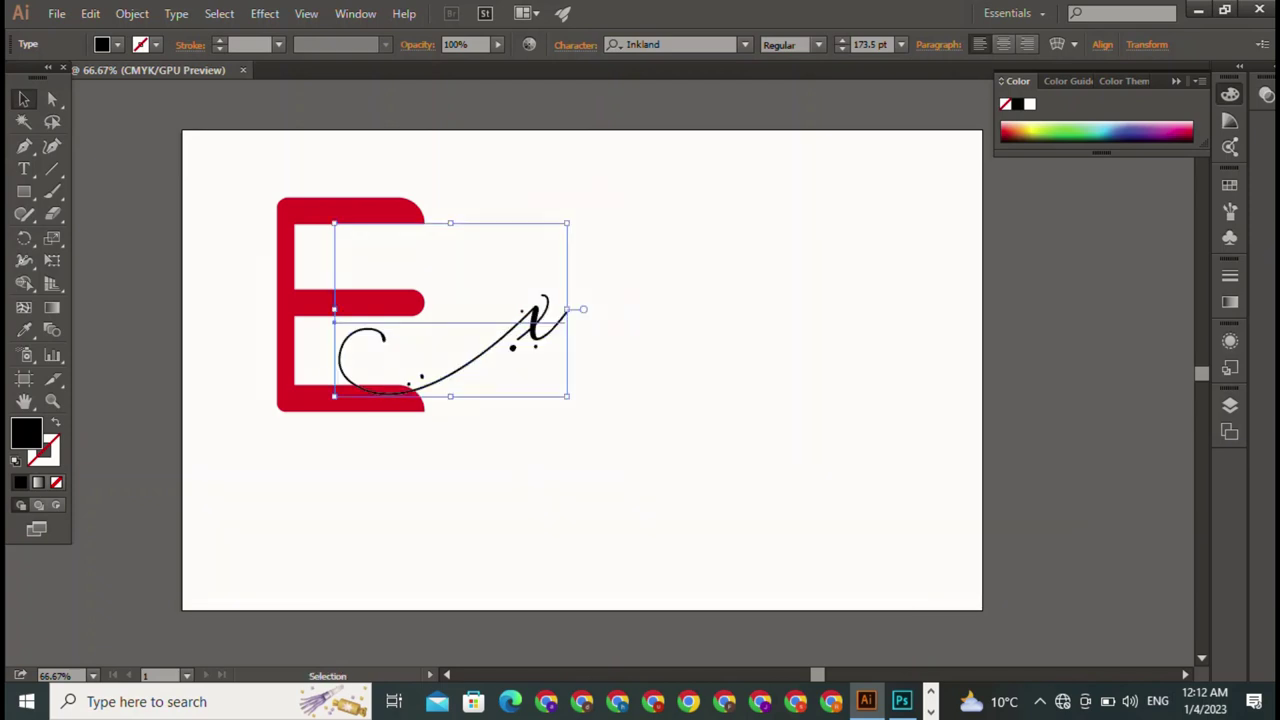
drag(462, 362, 422, 352)
click(548, 436)
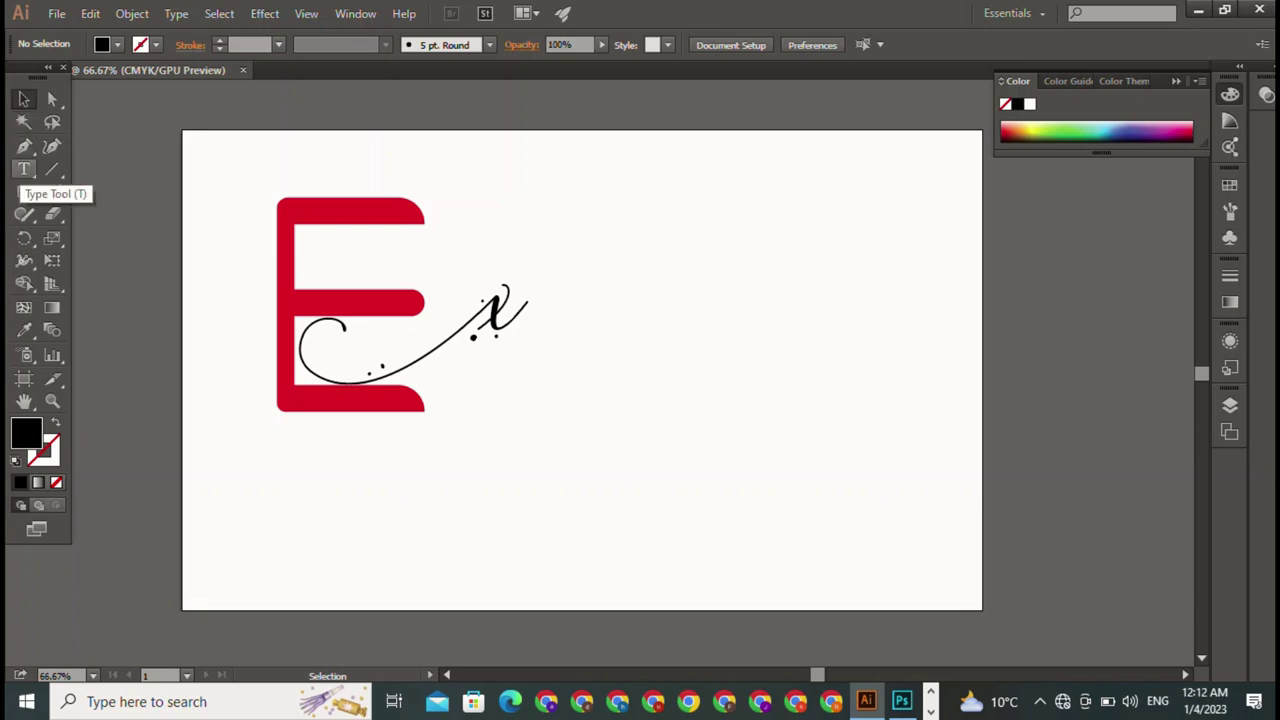
Add a separate Inkland text object with the letter "t" above the x.
click(24, 170)
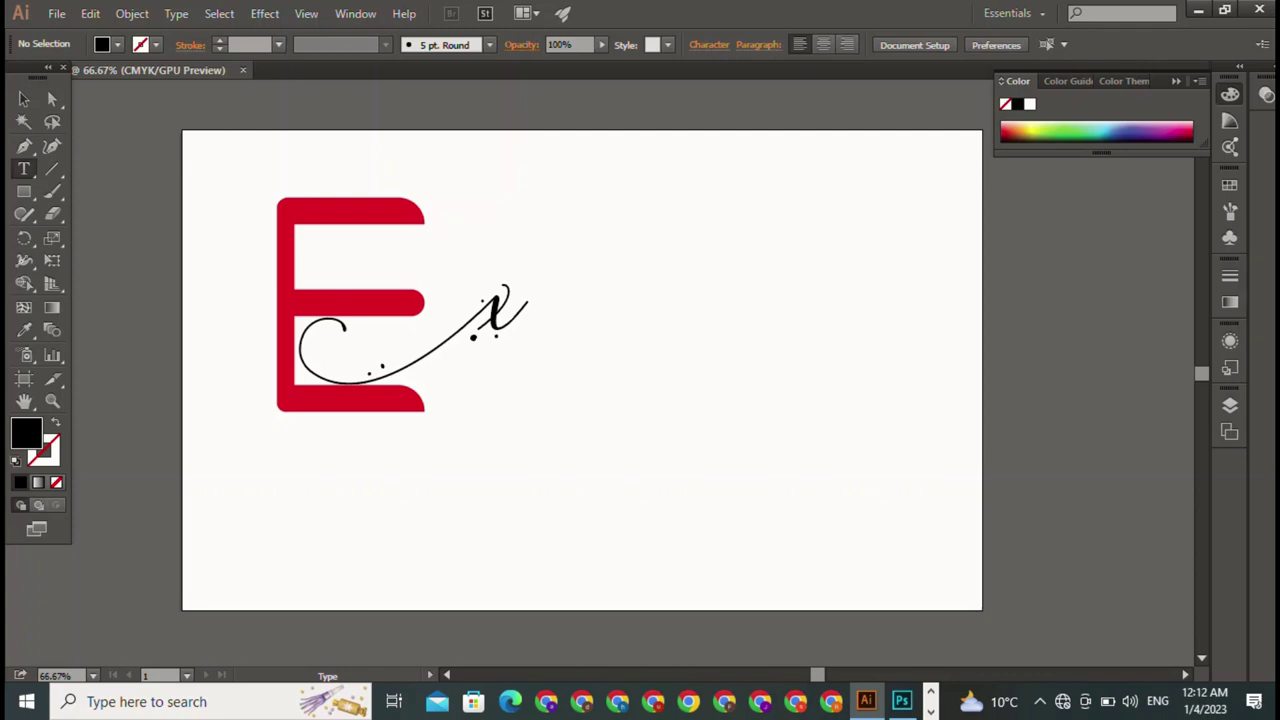
click(486, 212)
text(t)
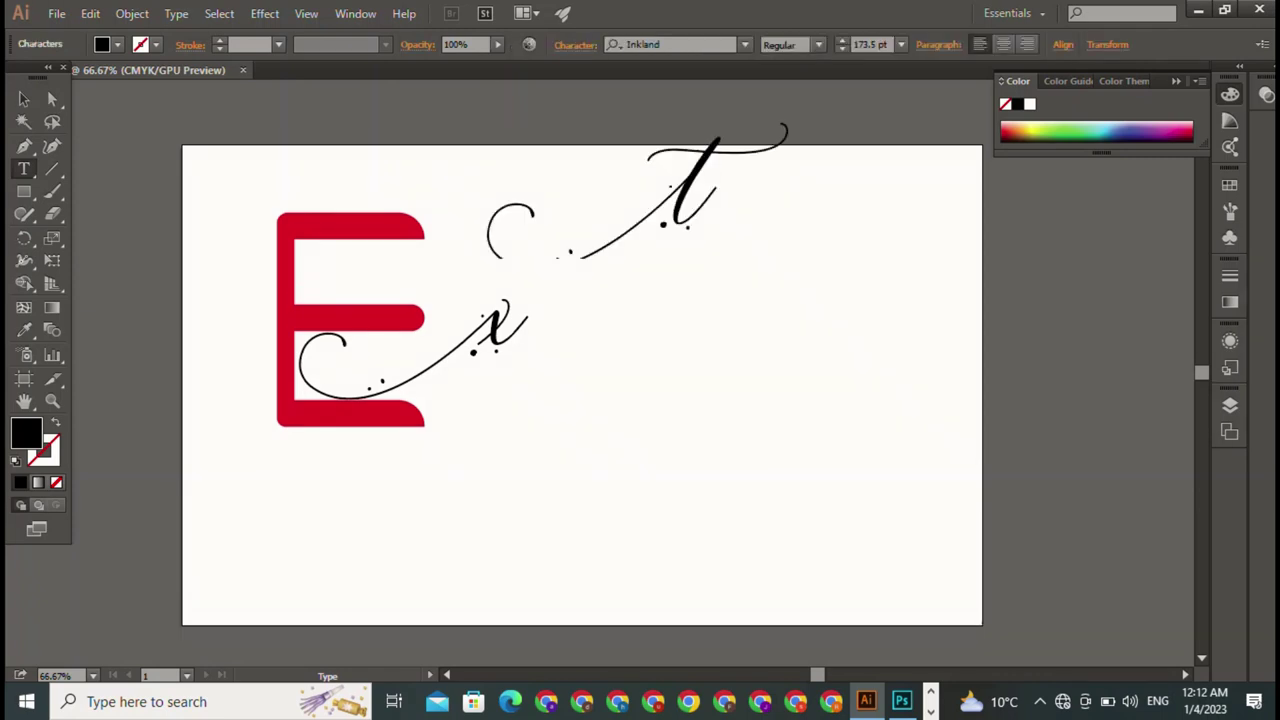
key(Escape)
click(24, 99)
click(610, 330)
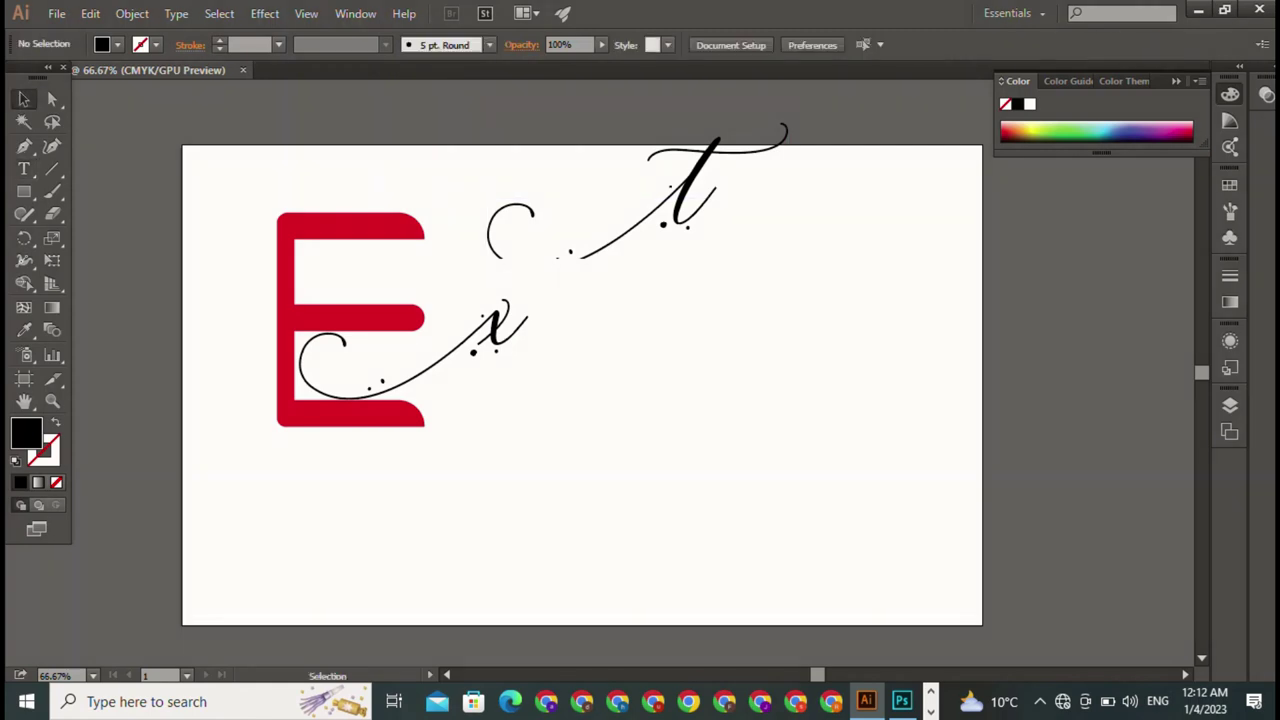
Move the t onto the x, scale it down to about 144 pt, and nest its swash inside the x's swash.
drag(690, 180, 510, 331)
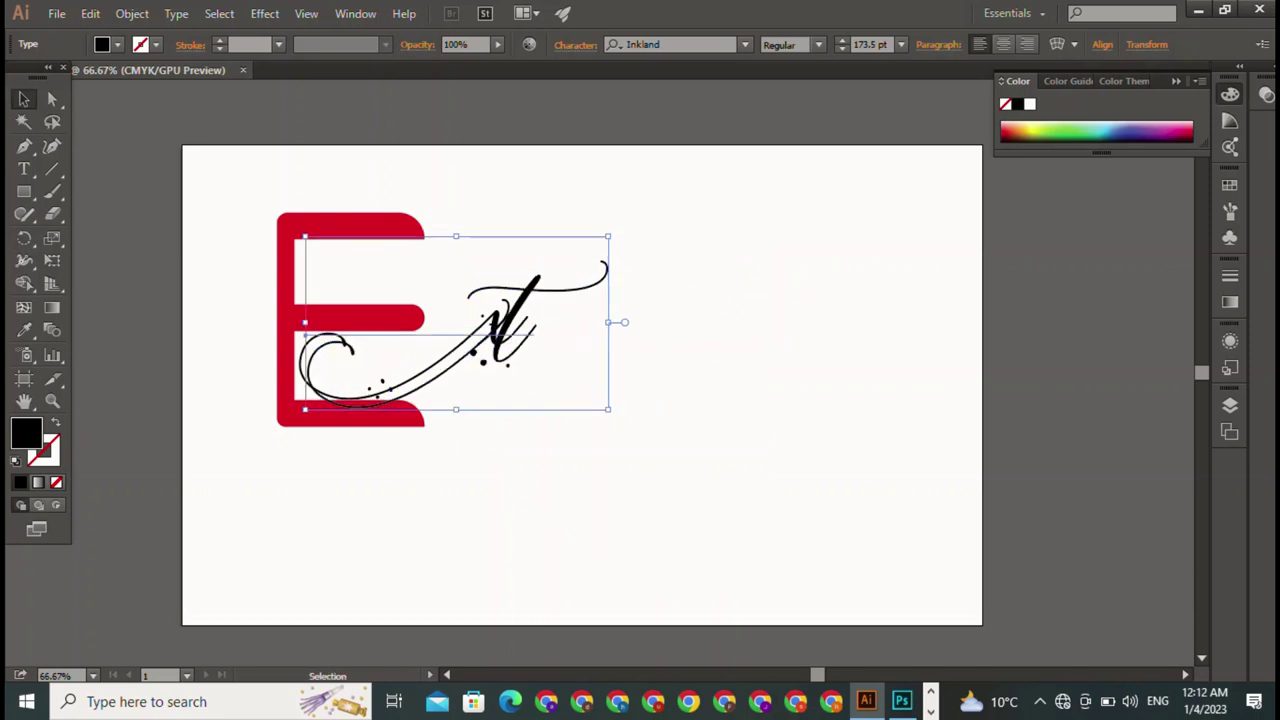
drag(608, 237, 556, 265)
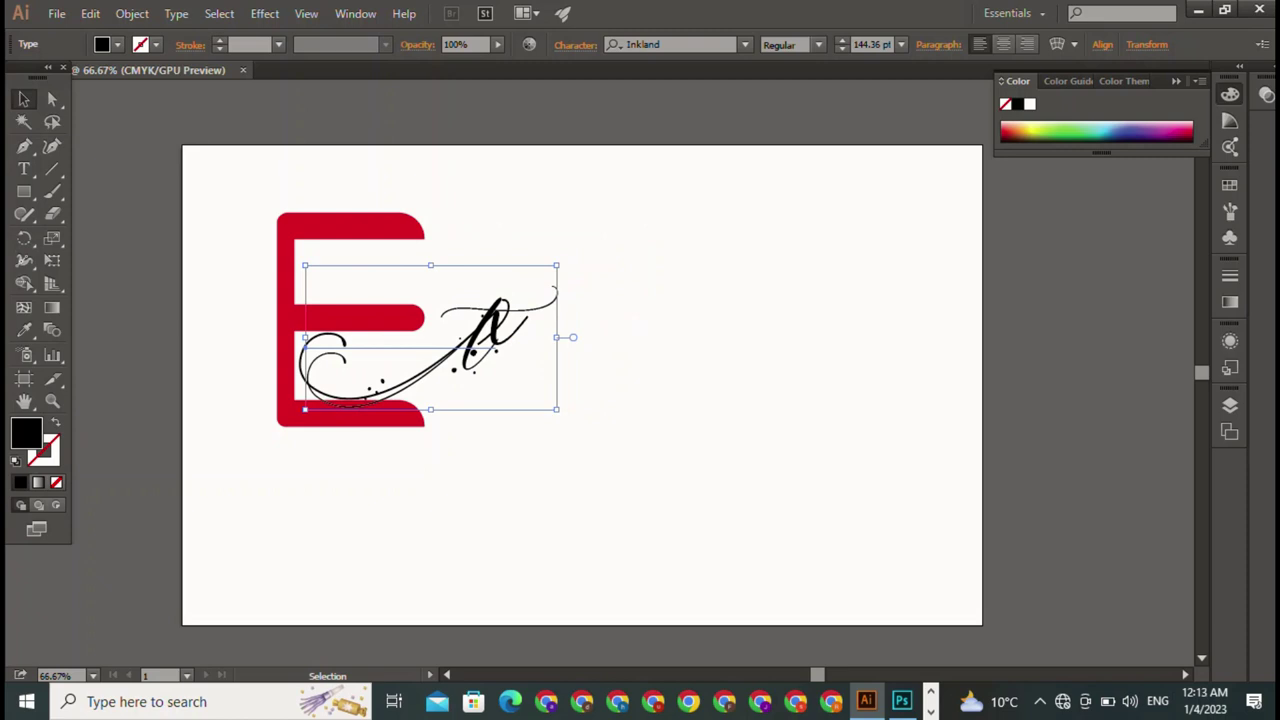
mouse_move(484, 334)
mouse_down()
mouse_move(500, 324)
mouse_move(482, 319)
mouse_up()
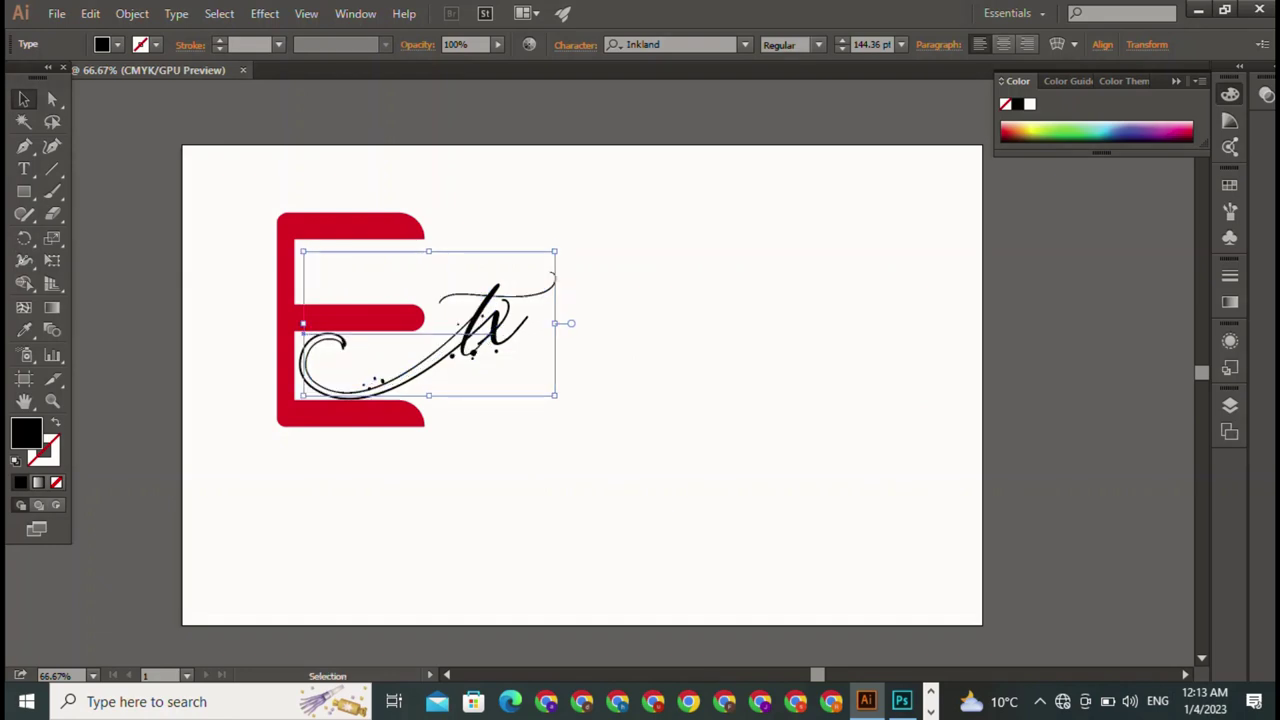
click(680, 410)
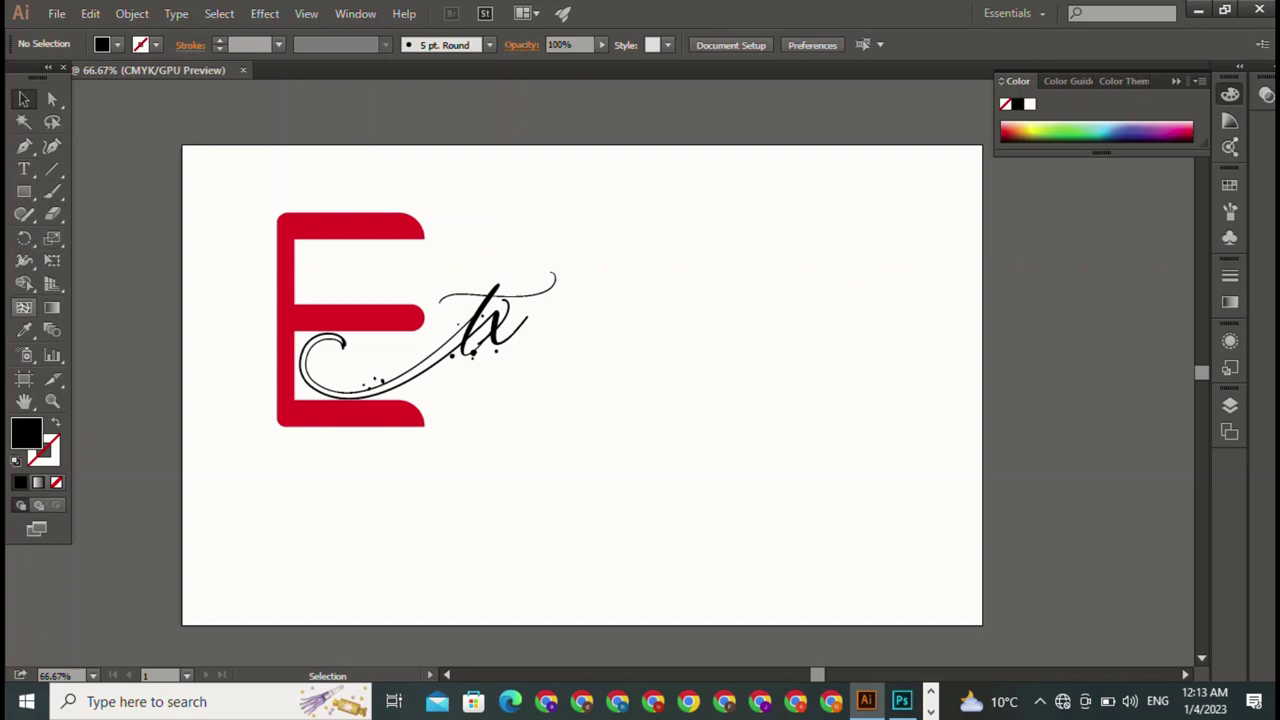
Draw a thin black rectangle about 490 pt wide and 3 pt high under the lettering, and move it up close beneath the E.
click(24, 191)
drag(265, 440, 572, 443)
click(24, 99)
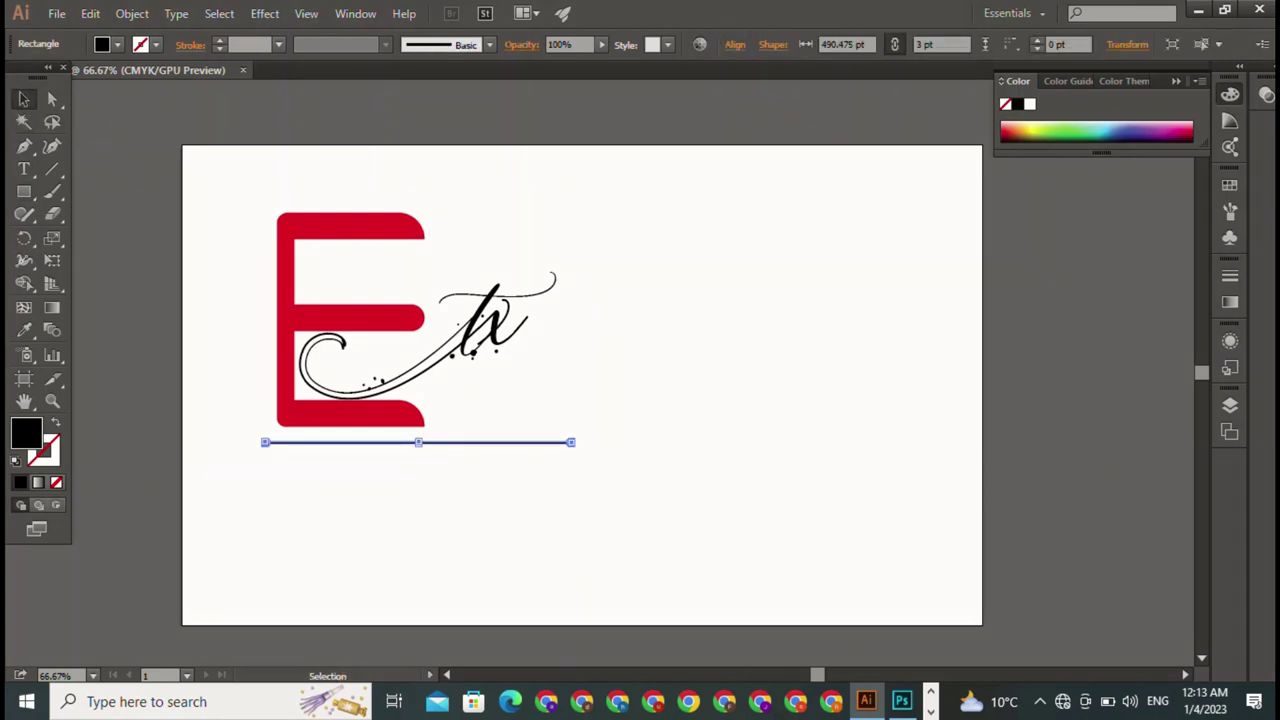
click(700, 320)
drag(418, 442, 418, 434)
click(640, 480)
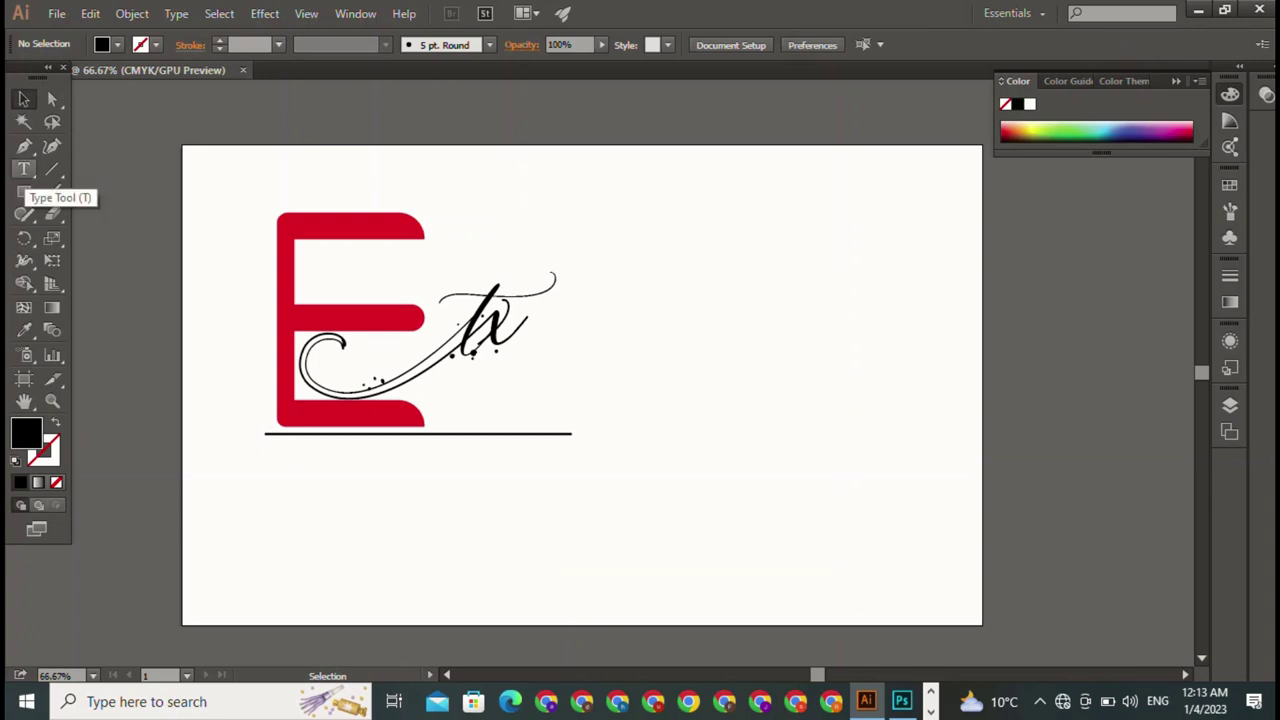